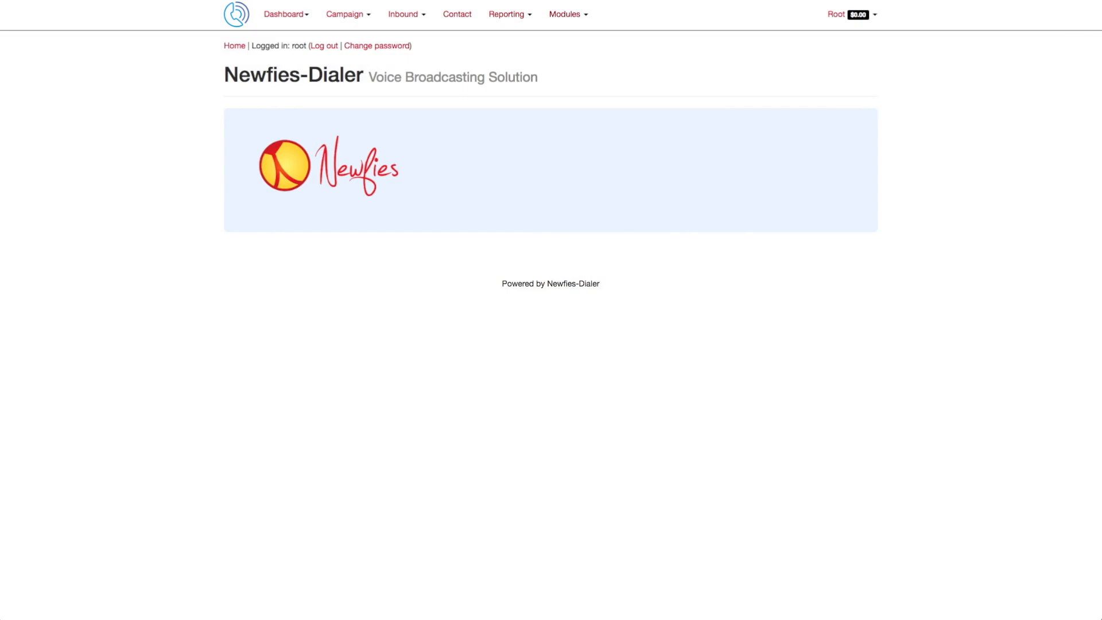
Step: Open the voice campaign list and start adding a new voice campaign
{"action": "left_click", "coordinate": [336, 18]}
{"action": "left_click", "coordinate": [351, 39]}
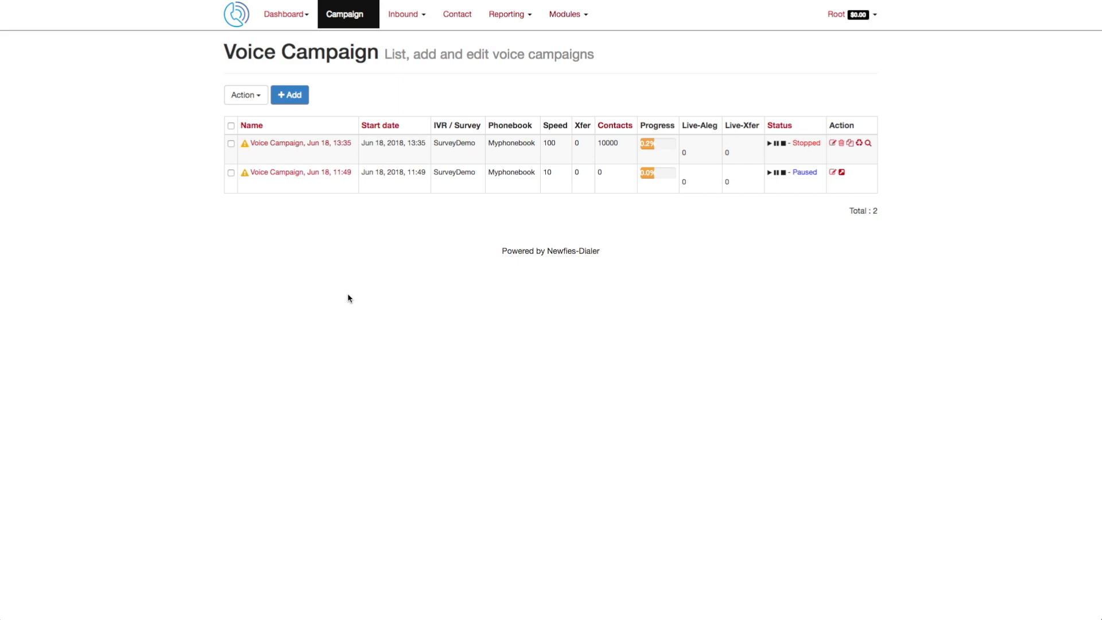
{"action": "left_click", "coordinate": [292, 99]}
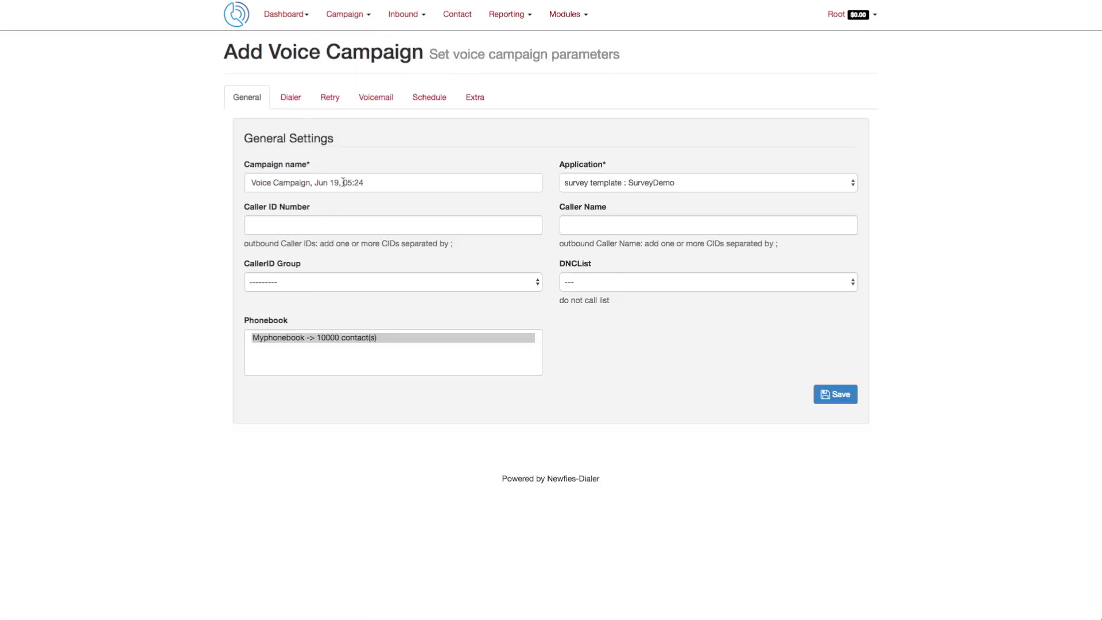
Step: Review the default campaign name and the survey template application choice
{"action": "triple_click", "coordinate": [343, 183]}
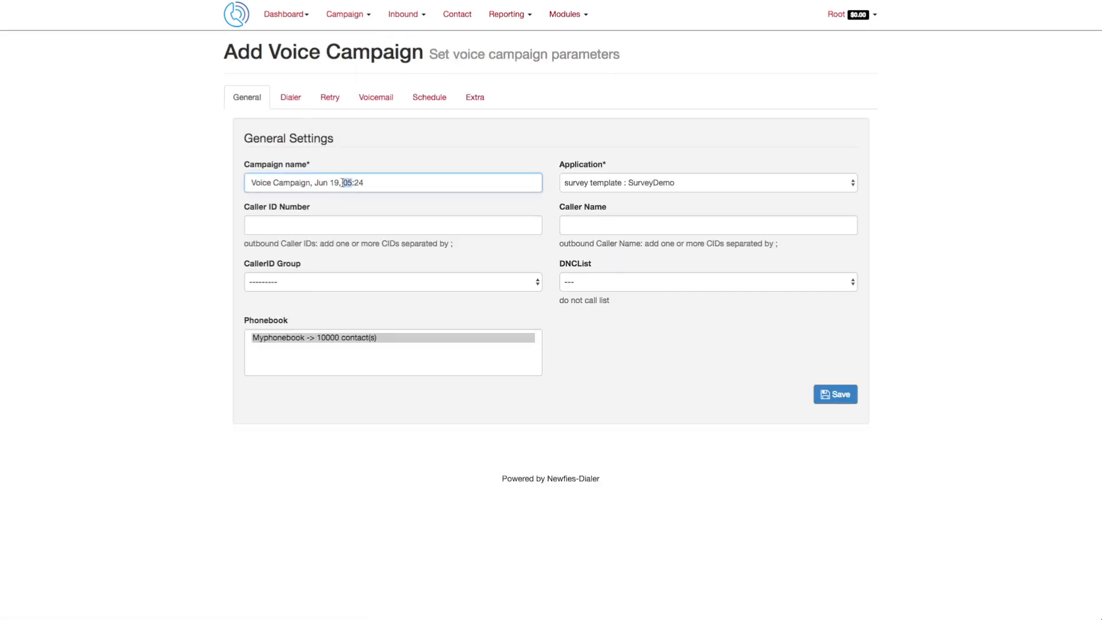
{"action": "left_click", "coordinate": [491, 181]}
{"action": "left_click", "coordinate": [690, 189]}
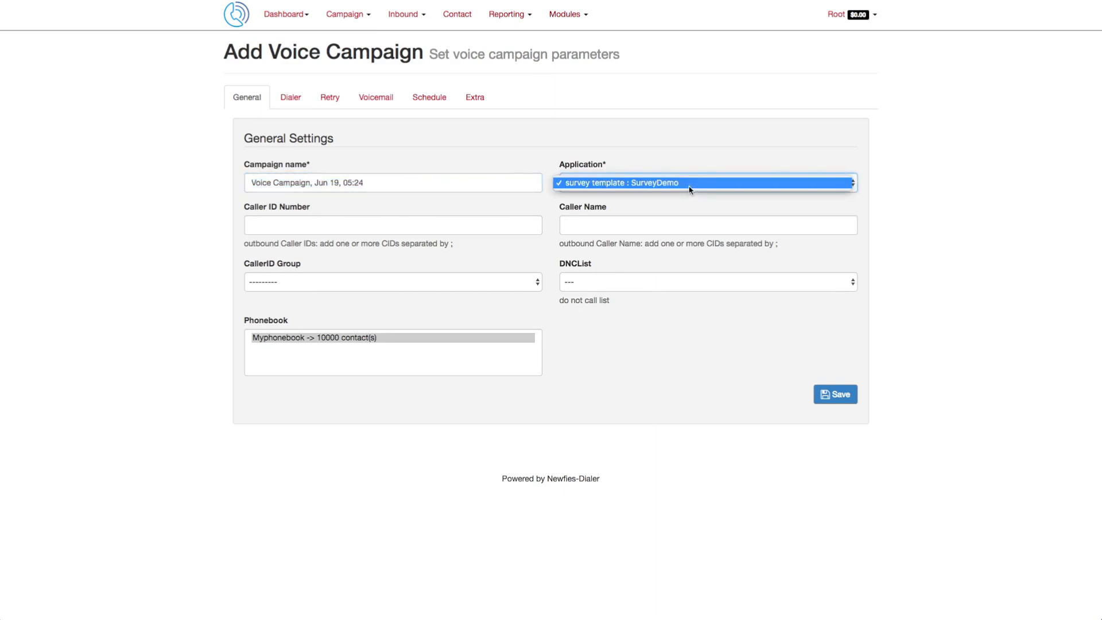
{"action": "left_click", "coordinate": [689, 188]}
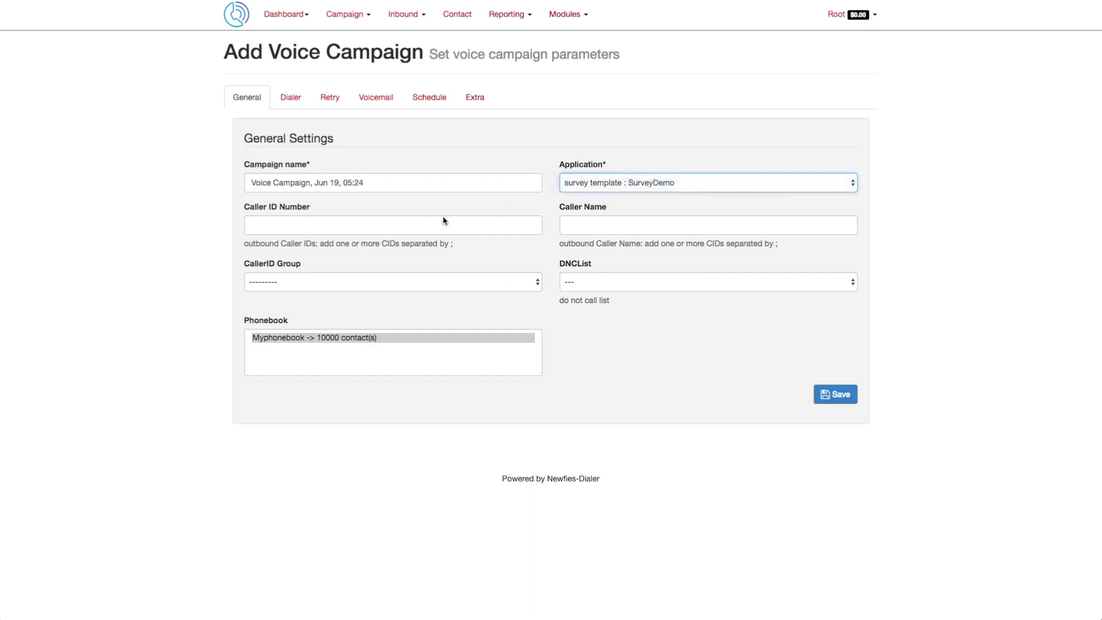
Step: Enter the outbound caller ID number for the campaign
{"action": "left_click", "coordinate": [343, 224]}
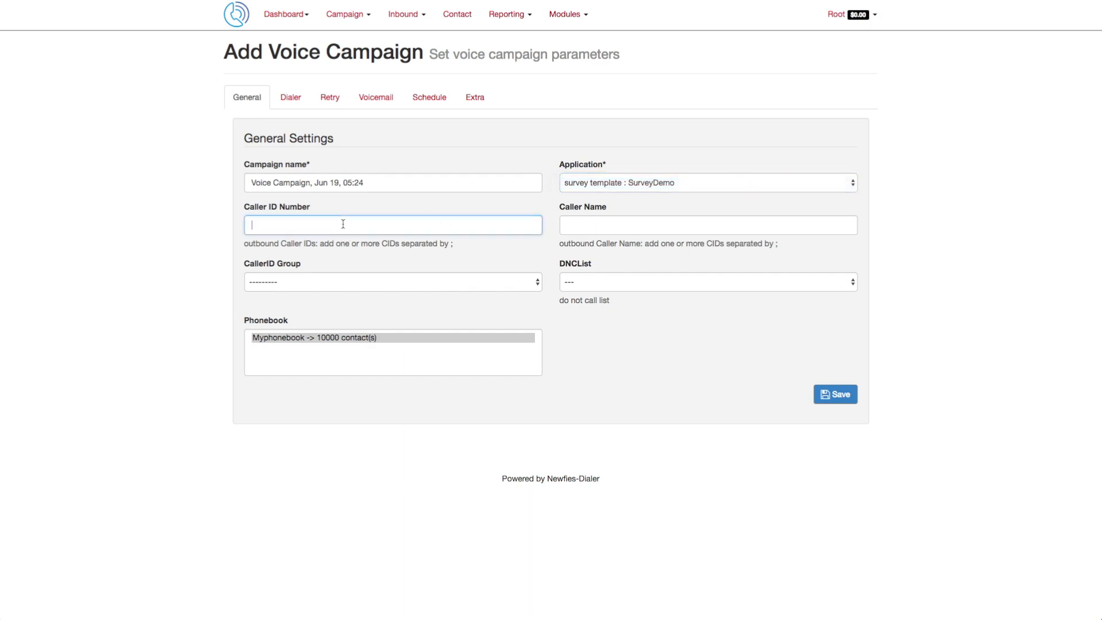
{"action": "left_click", "coordinate": [607, 222]}
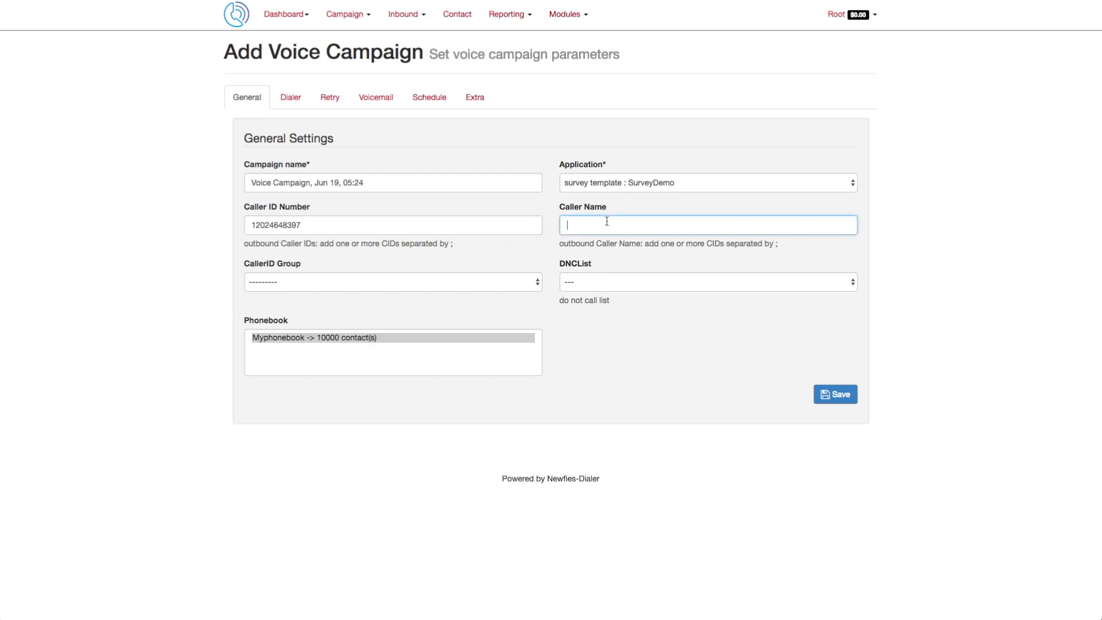
Step: Set the DNC list to Master DNC and select the Myphonebook phonebook
{"action": "left_click", "coordinate": [483, 290]}
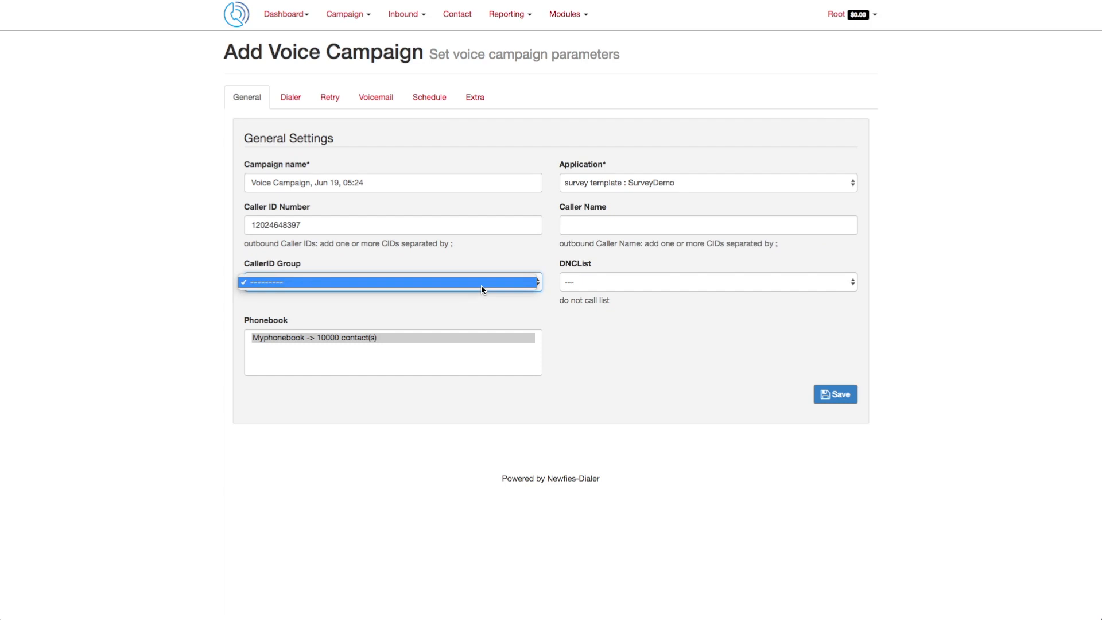
{"action": "left_click", "coordinate": [483, 289]}
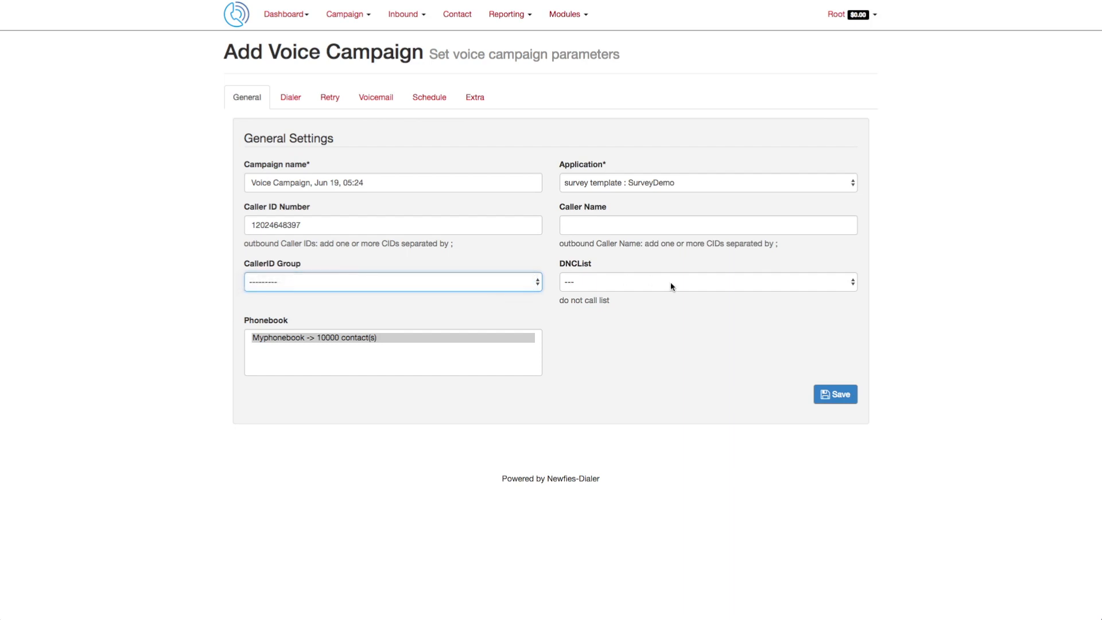
{"action": "left_click", "coordinate": [671, 286]}
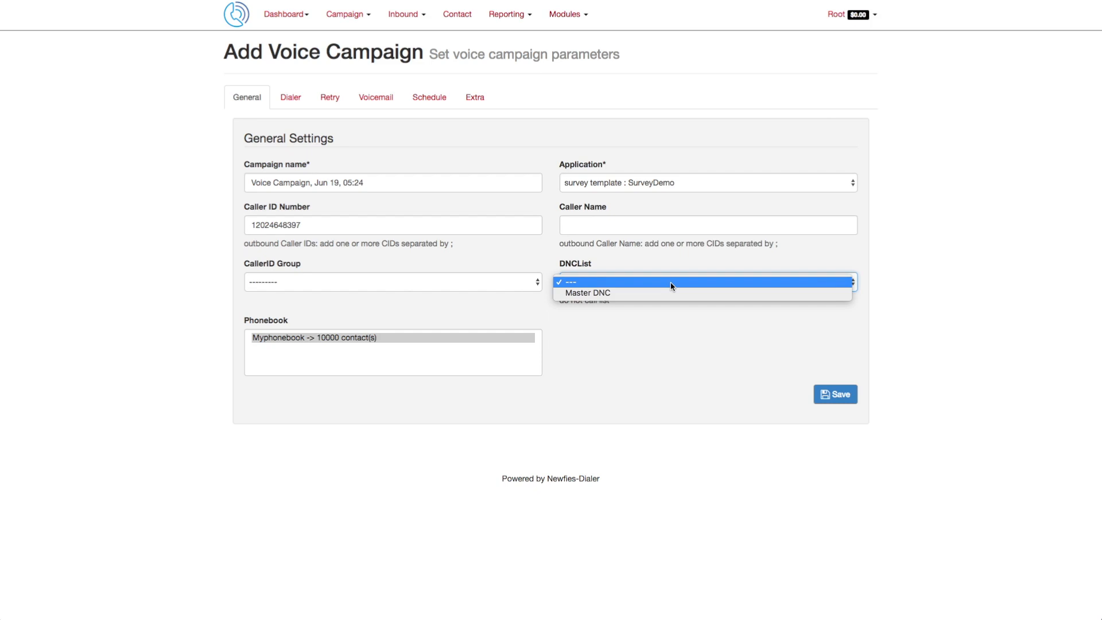
{"action": "left_click", "coordinate": [647, 293]}
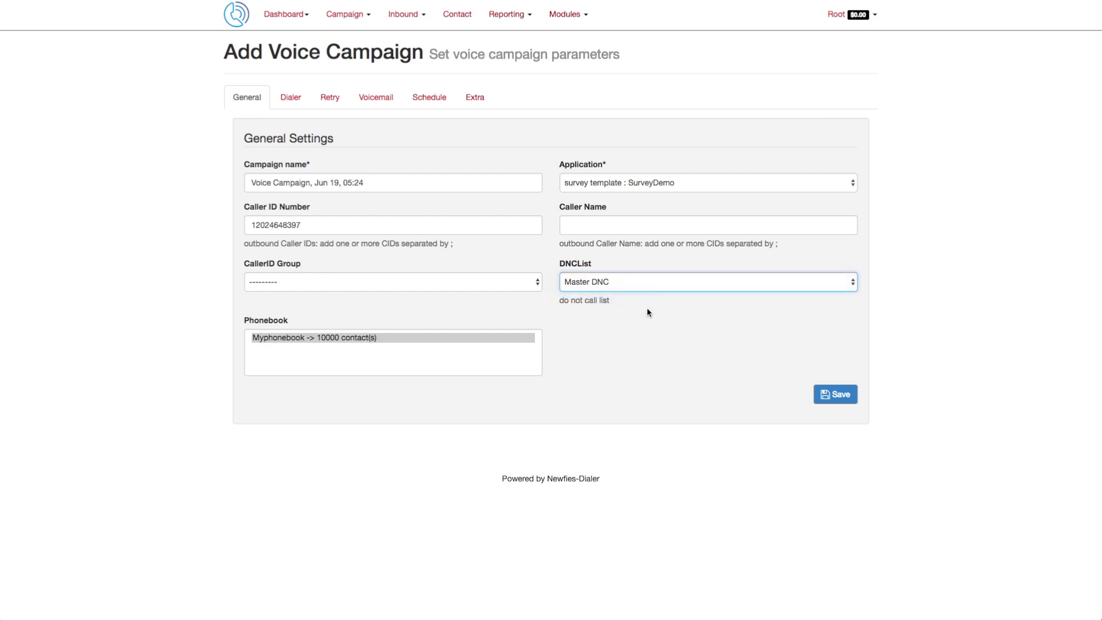
{"action": "left_click", "coordinate": [332, 339]}
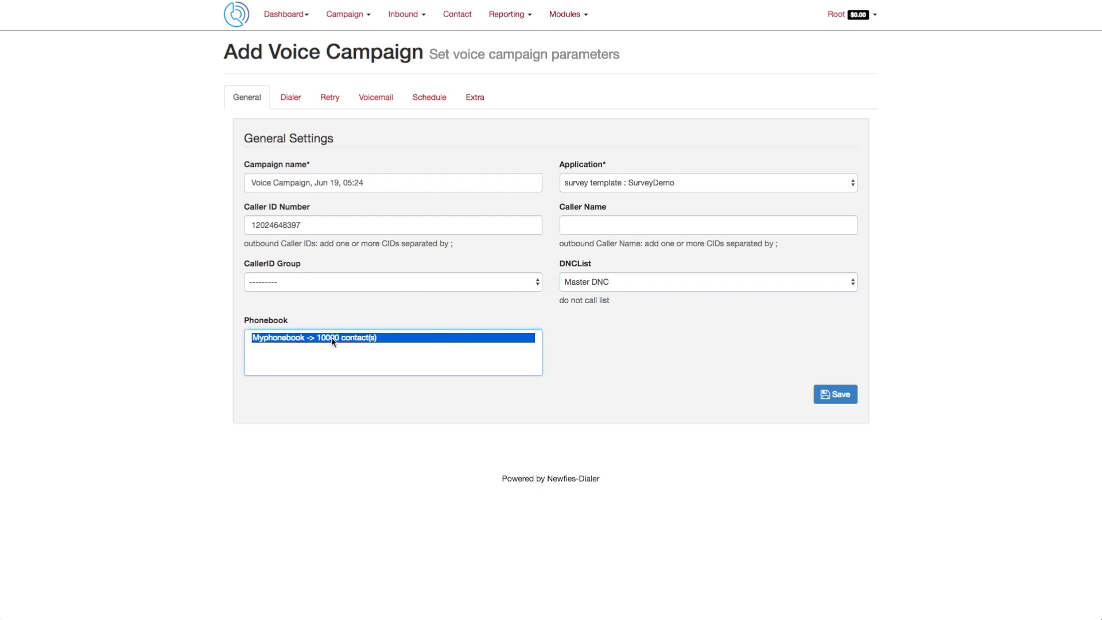
Step: In the dialer settings, keep TestGateway as A-Leg gateway and set the frequency to 50 calls per minute
{"action": "left_click", "coordinate": [292, 98]}
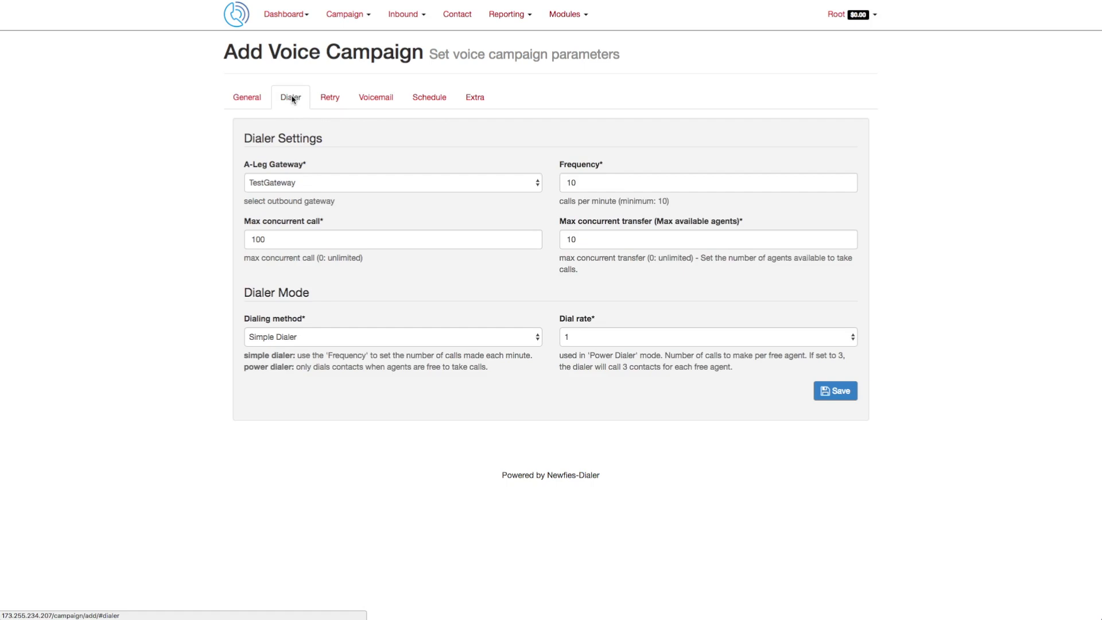
{"action": "left_click", "coordinate": [476, 183]}
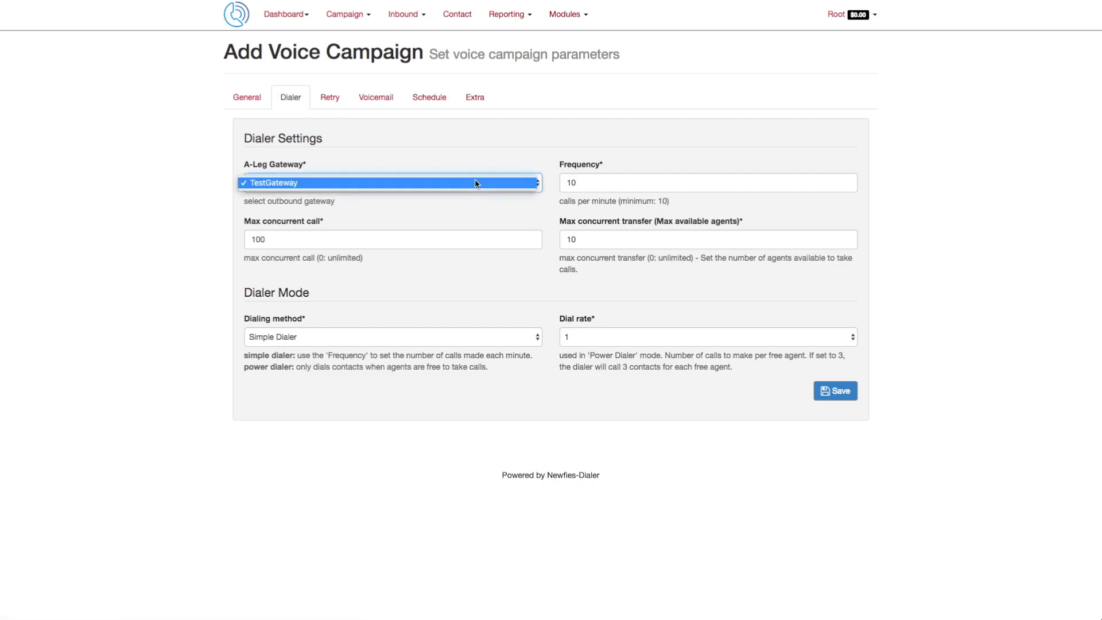
{"action": "left_click", "coordinate": [586, 182]}
{"action": "left_click", "coordinate": [582, 182]}
{"action": "double_click", "coordinate": [582, 182]}
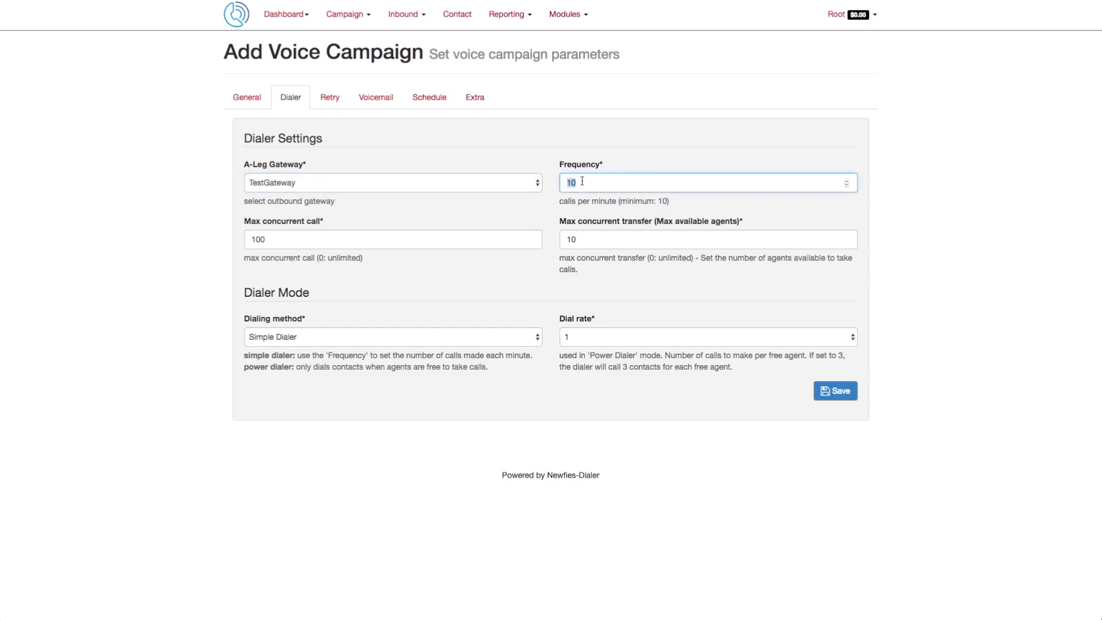
{"action": "type", "text": "50"}
Step: Set the maximum concurrent transfers to 5
{"action": "left_click", "coordinate": [283, 241]}
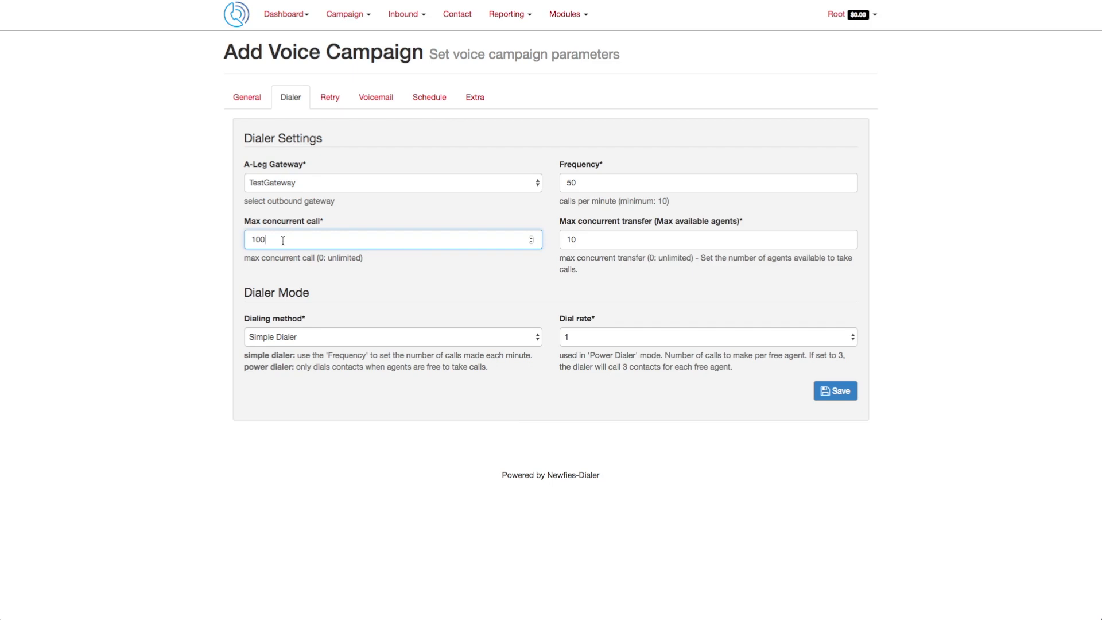
{"action": "left_click", "coordinate": [599, 242]}
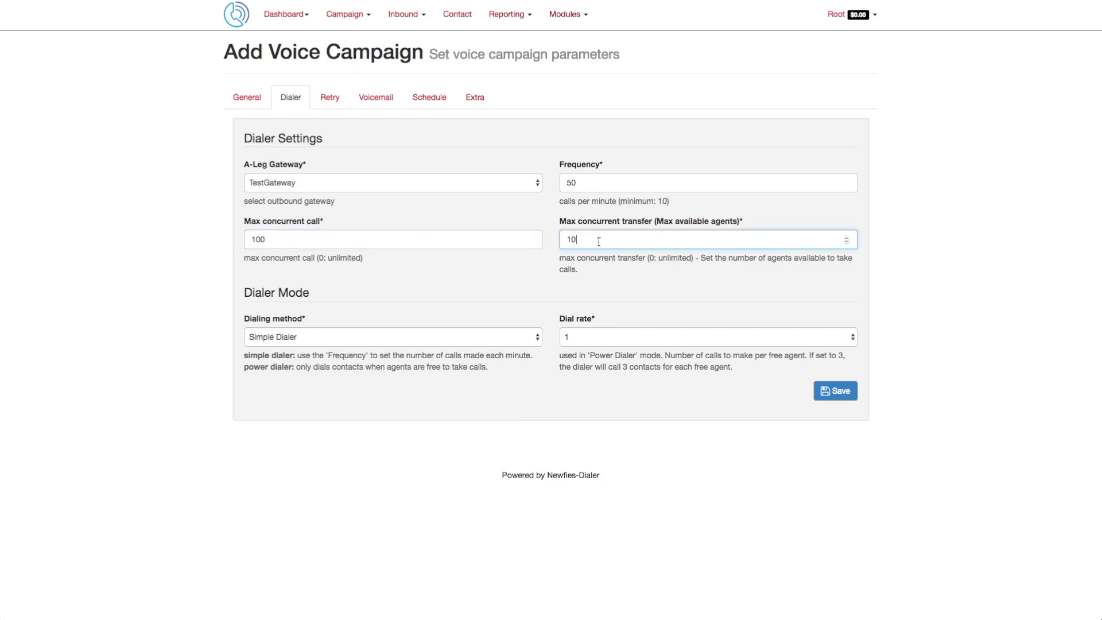
{"action": "double_click", "coordinate": [599, 242]}
{"action": "type", "text": "5"}
Step: Try Power Dialer with a dial rate of 3, then switch the dialing method back to Simple Dialer
{"action": "left_click", "coordinate": [313, 339]}
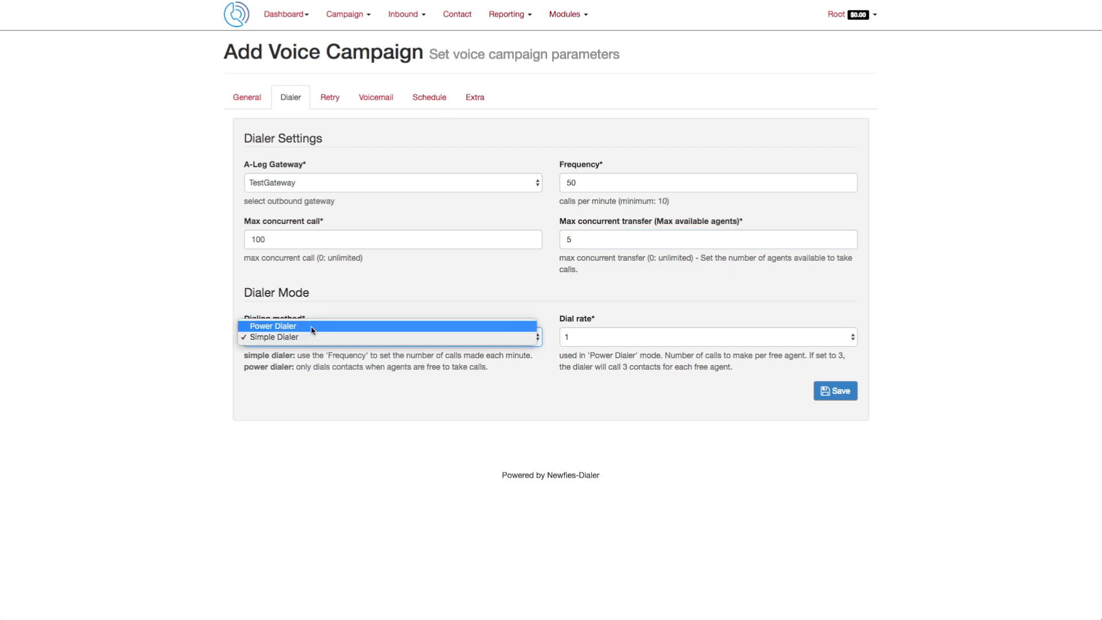
{"action": "left_click", "coordinate": [451, 336]}
{"action": "left_click", "coordinate": [451, 334]}
{"action": "left_click", "coordinate": [451, 333]}
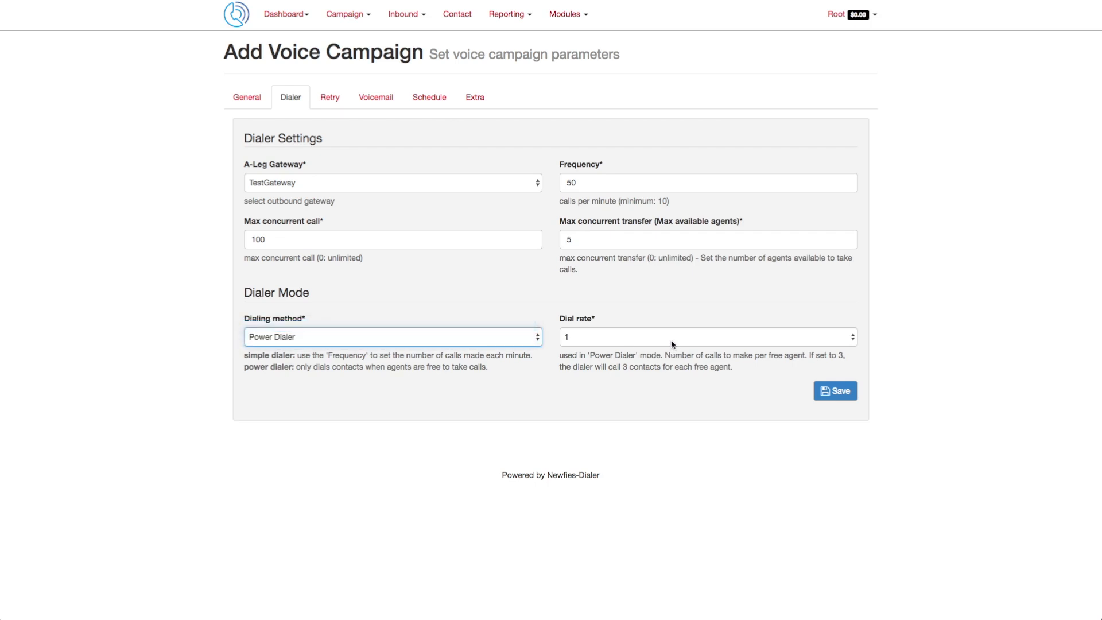
{"action": "left_click", "coordinate": [673, 345]}
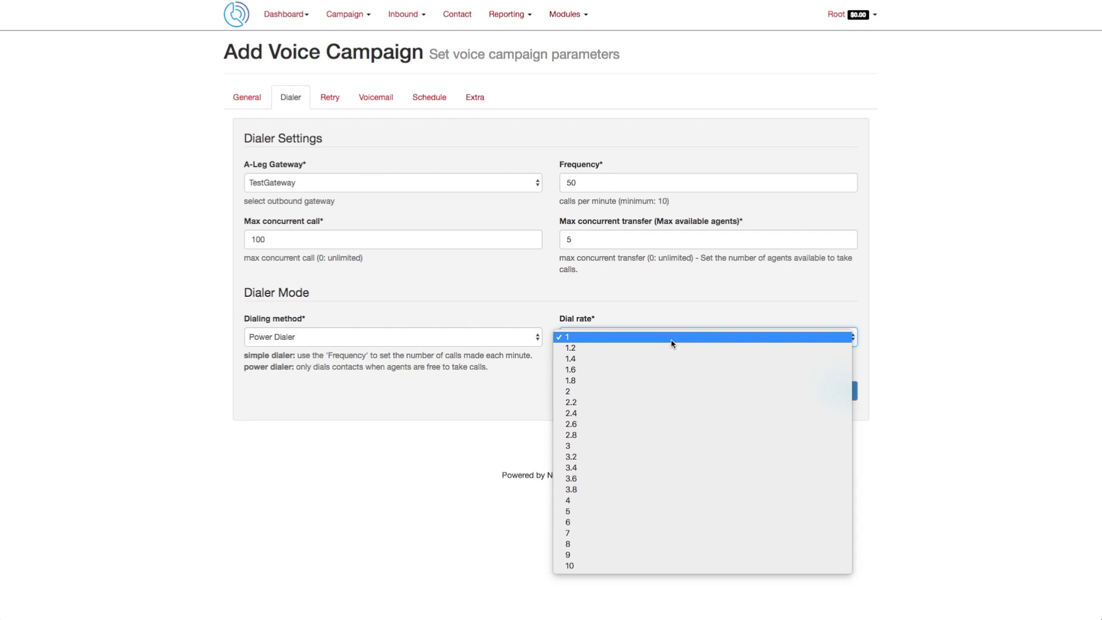
{"action": "left_click", "coordinate": [601, 446]}
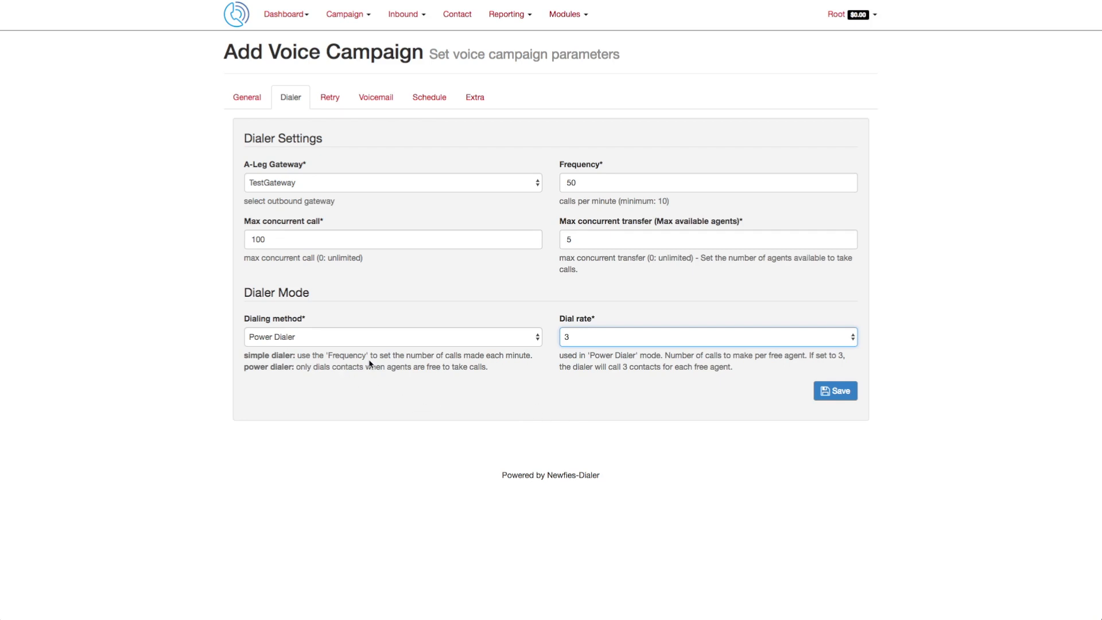
{"action": "left_click", "coordinate": [449, 339]}
{"action": "left_click", "coordinate": [449, 347]}
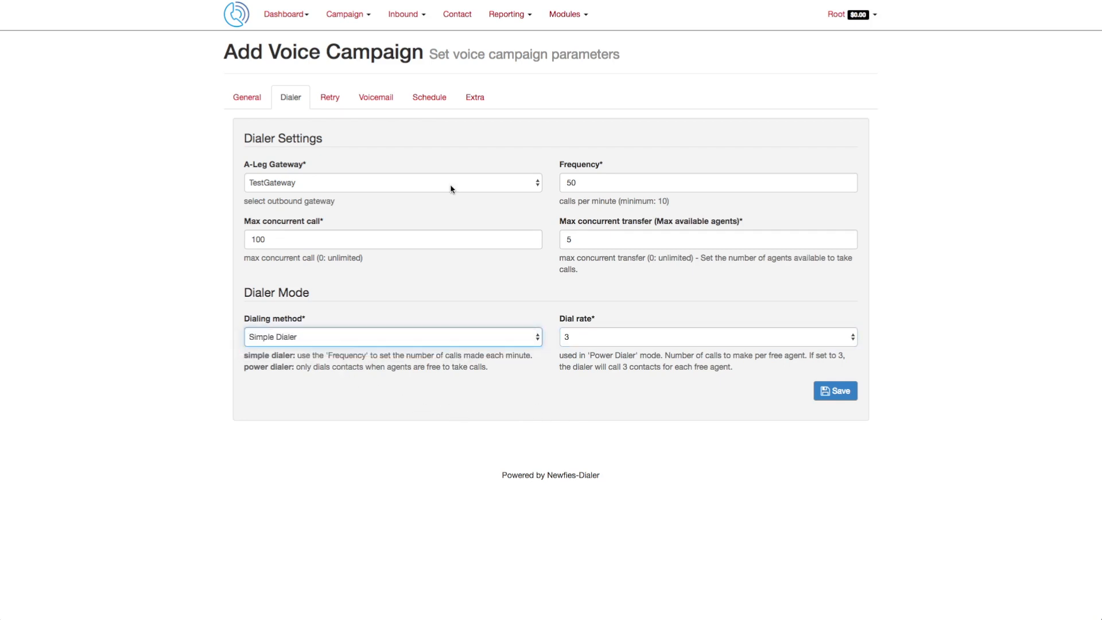
Step: In the retry settings, turn on call completion and set the maximum retries to 1
{"action": "left_click", "coordinate": [332, 98]}
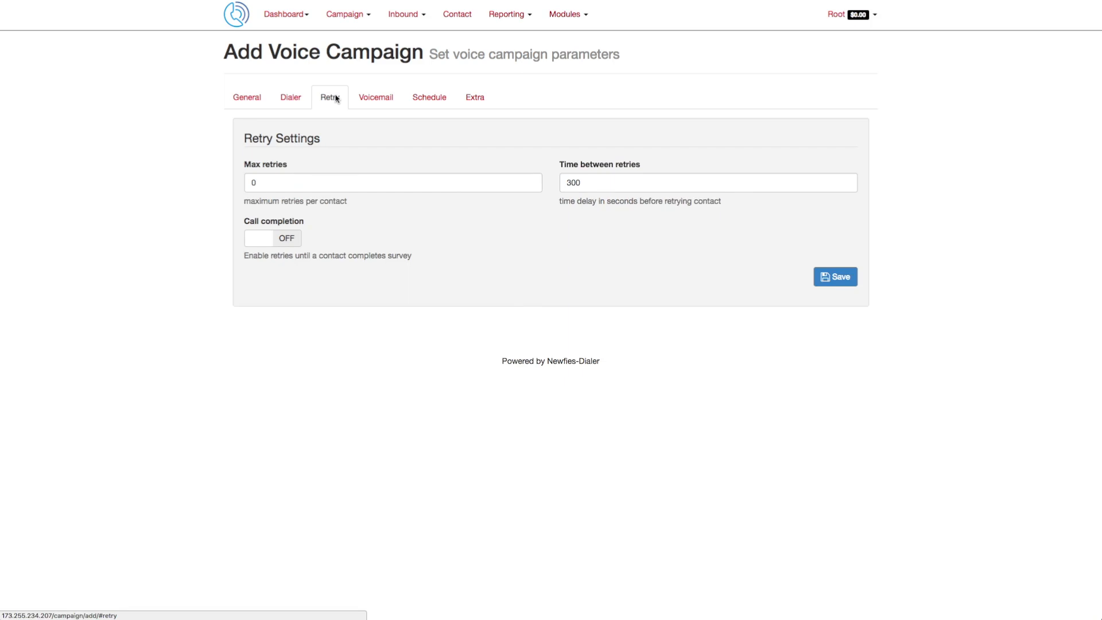
{"action": "left_click", "coordinate": [262, 183]}
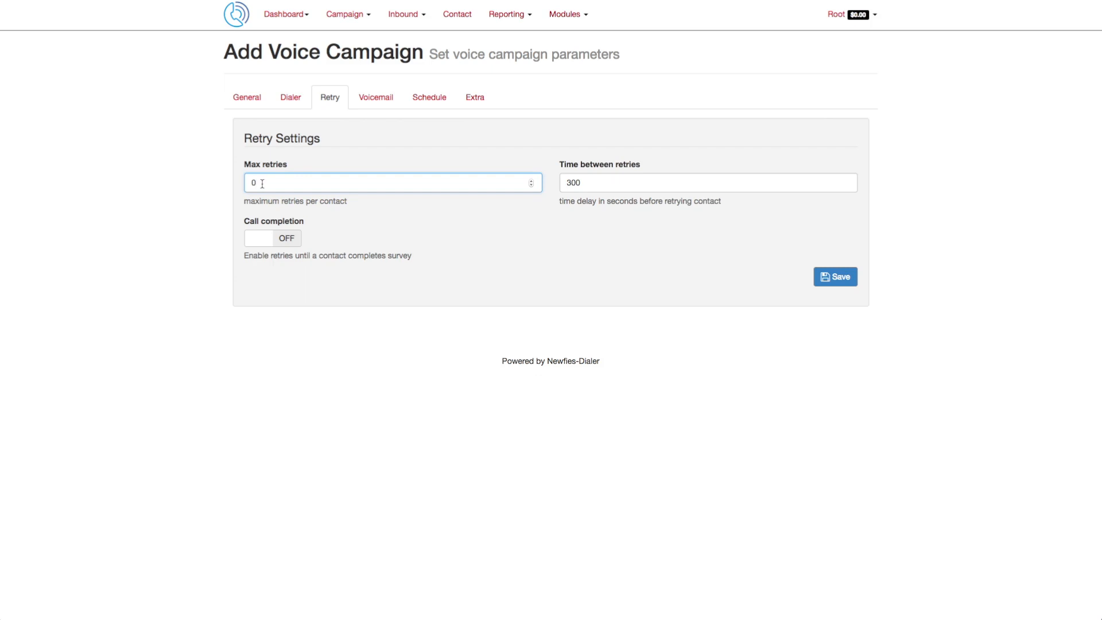
{"action": "left_click", "coordinate": [290, 243]}
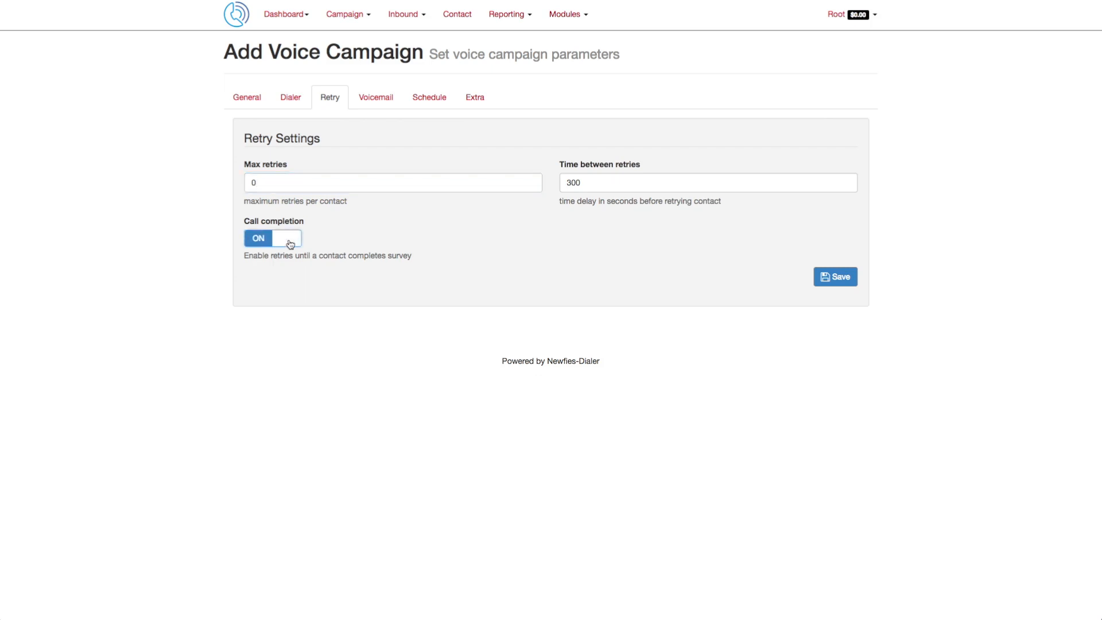
{"action": "left_click", "coordinate": [273, 180]}
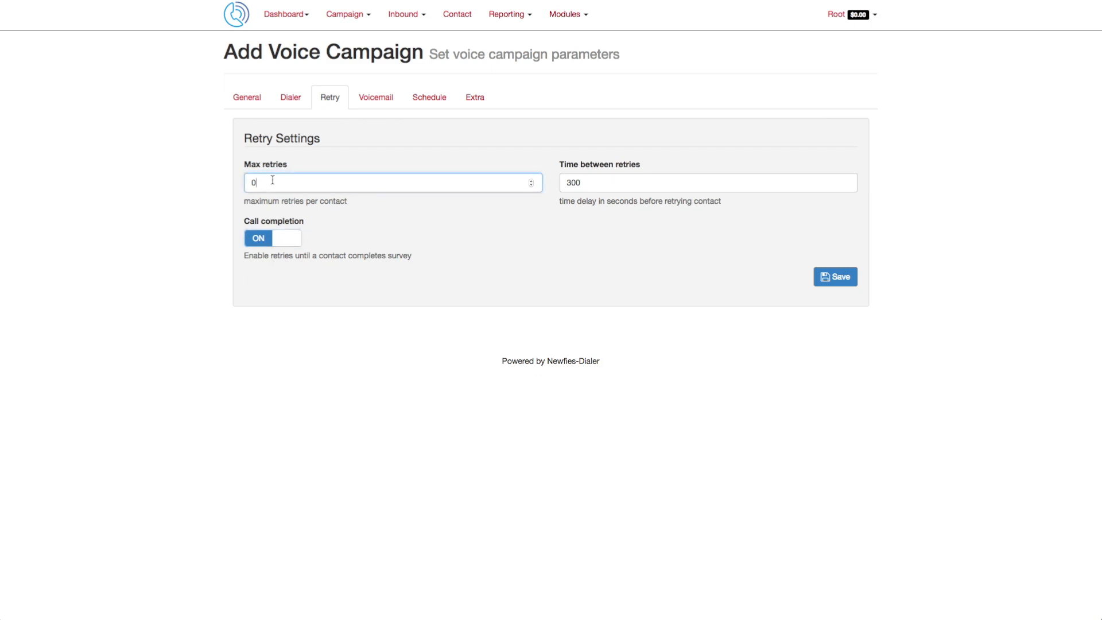
{"action": "key", "text": "BackSpace"}
{"action": "type", "text": "1"}
{"action": "left_click", "coordinate": [589, 182]}
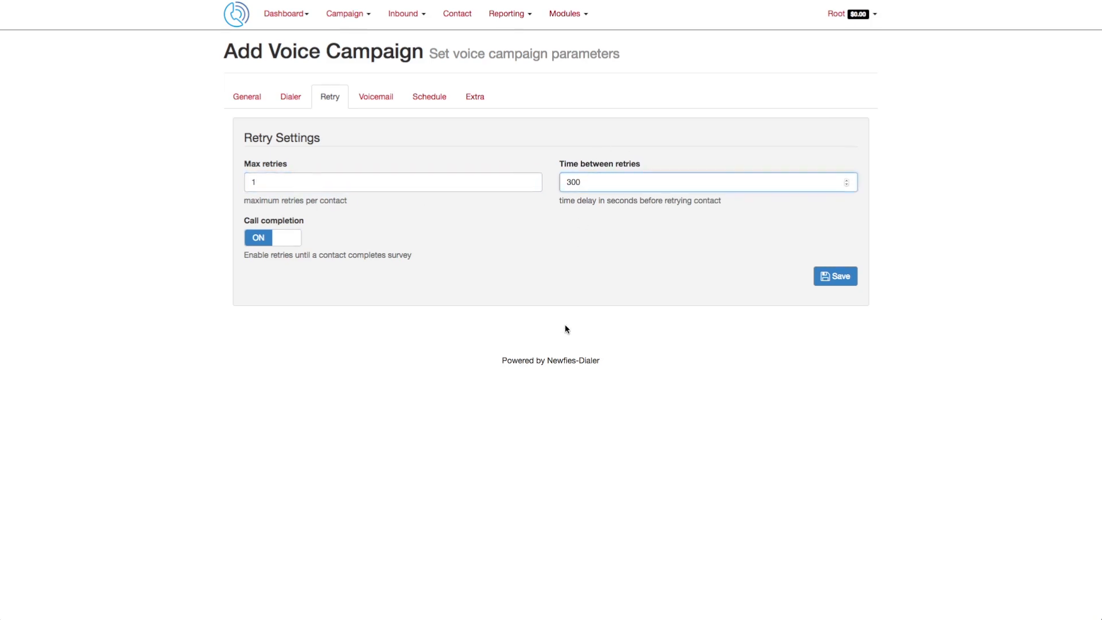
Step: Enable voicemail detection and set the detection behaviour to PLAY MESSAGE TO HUMAN ONLY
{"action": "left_click", "coordinate": [367, 109]}
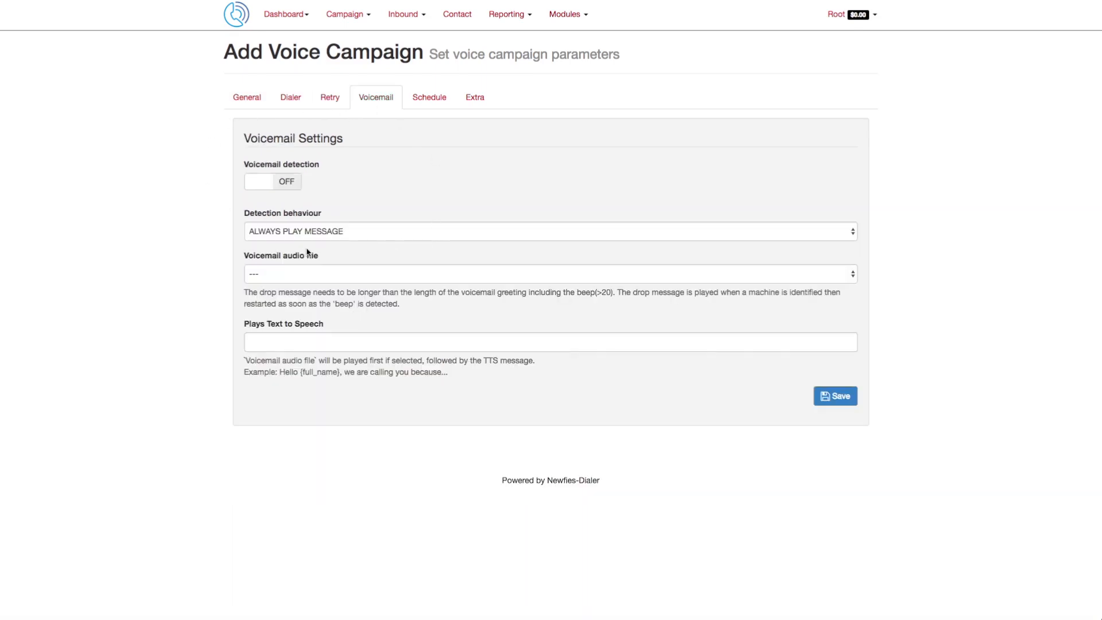
{"action": "left_click", "coordinate": [292, 187]}
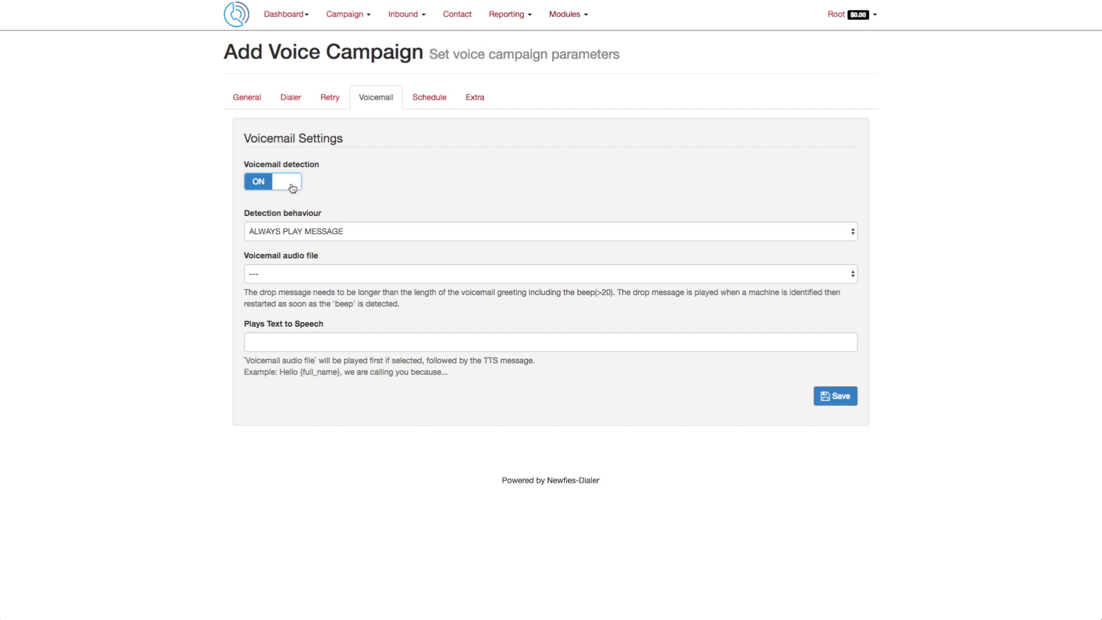
{"action": "left_click", "coordinate": [320, 235]}
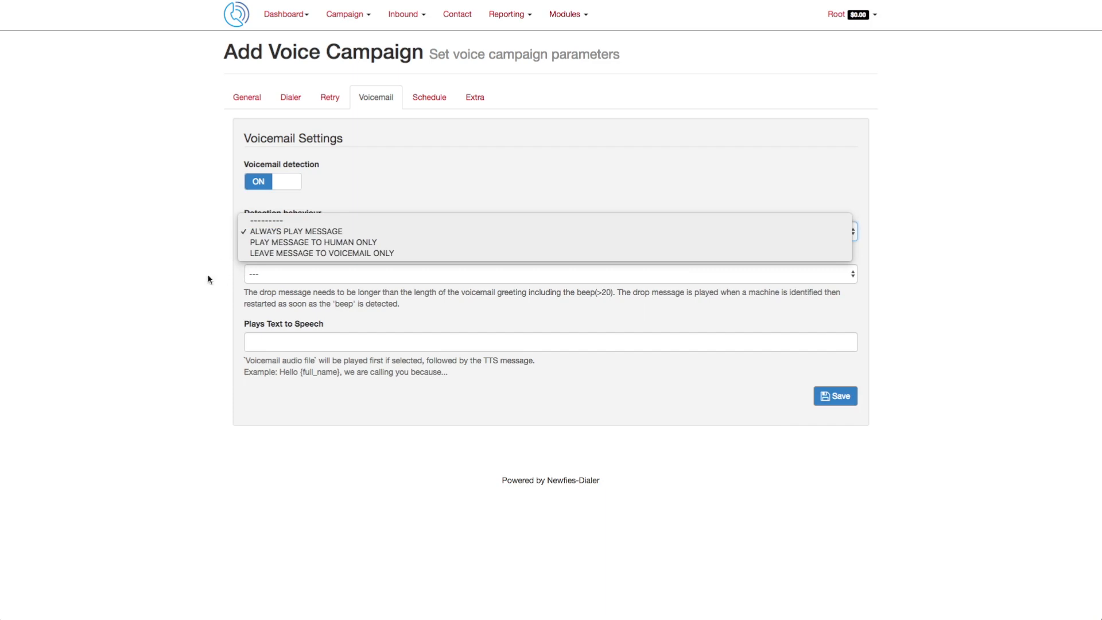
{"action": "left_click", "coordinate": [180, 285]}
{"action": "left_click", "coordinate": [325, 275]}
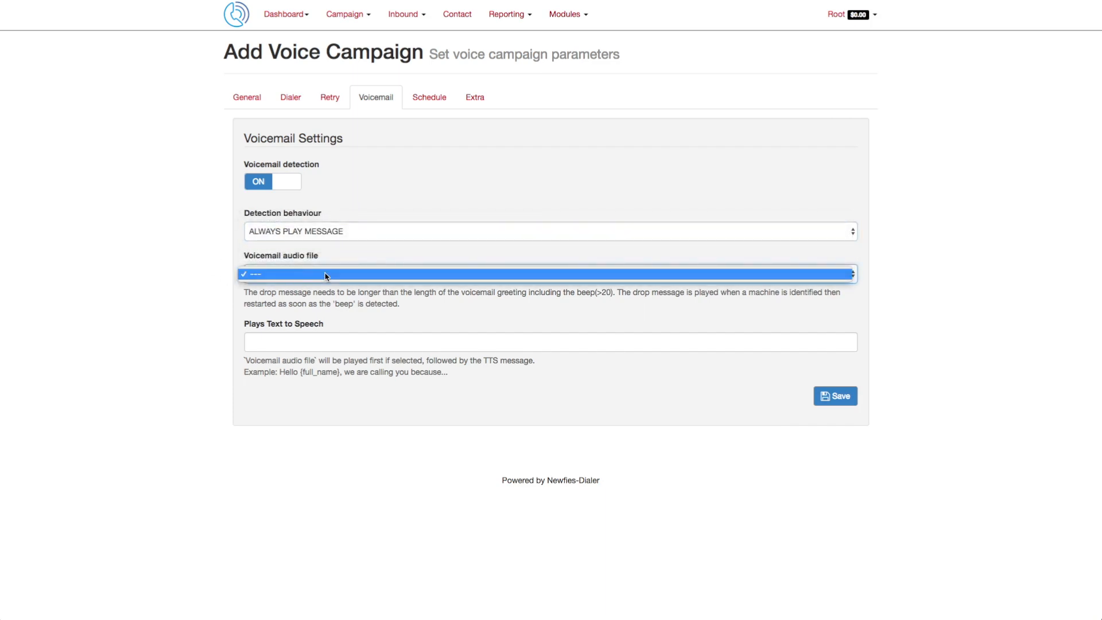
{"action": "left_click", "coordinate": [326, 275]}
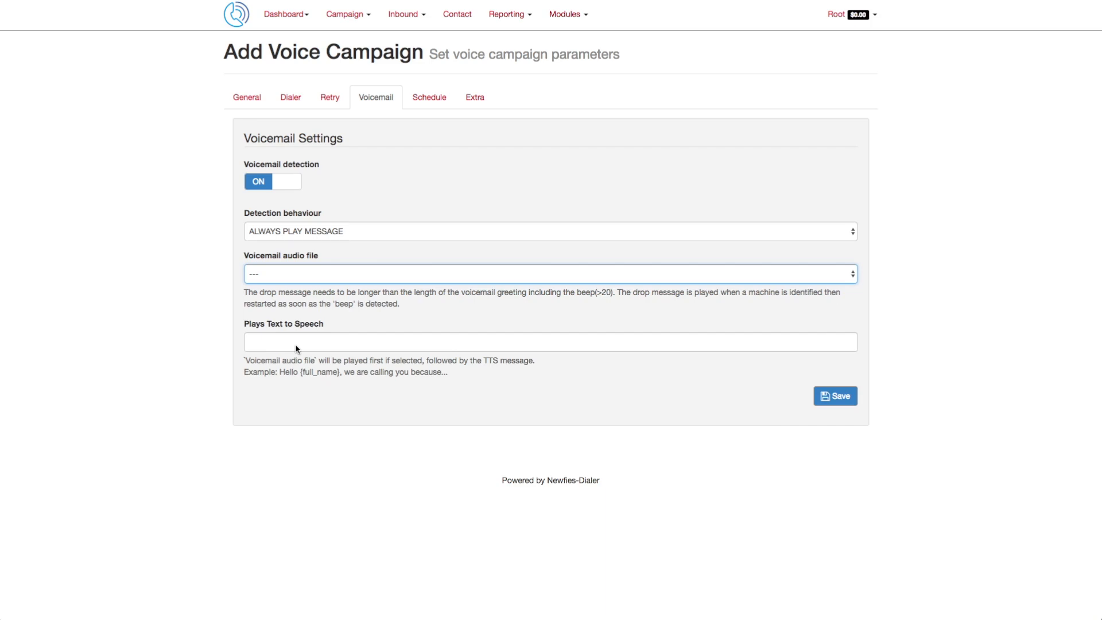
{"action": "left_click", "coordinate": [312, 231]}
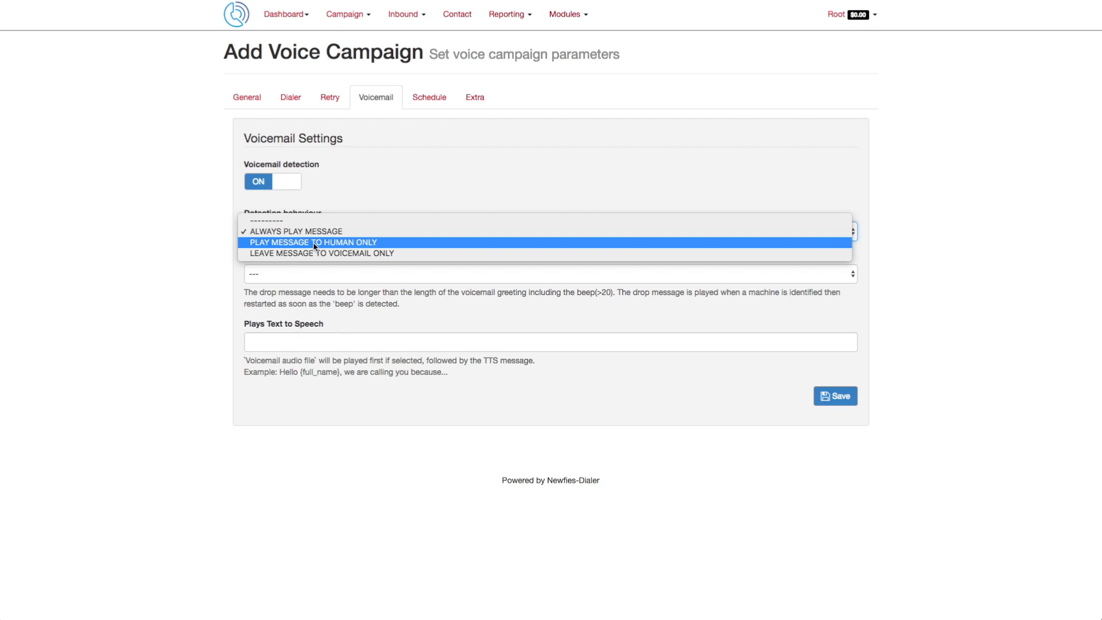
{"action": "left_click", "coordinate": [314, 242]}
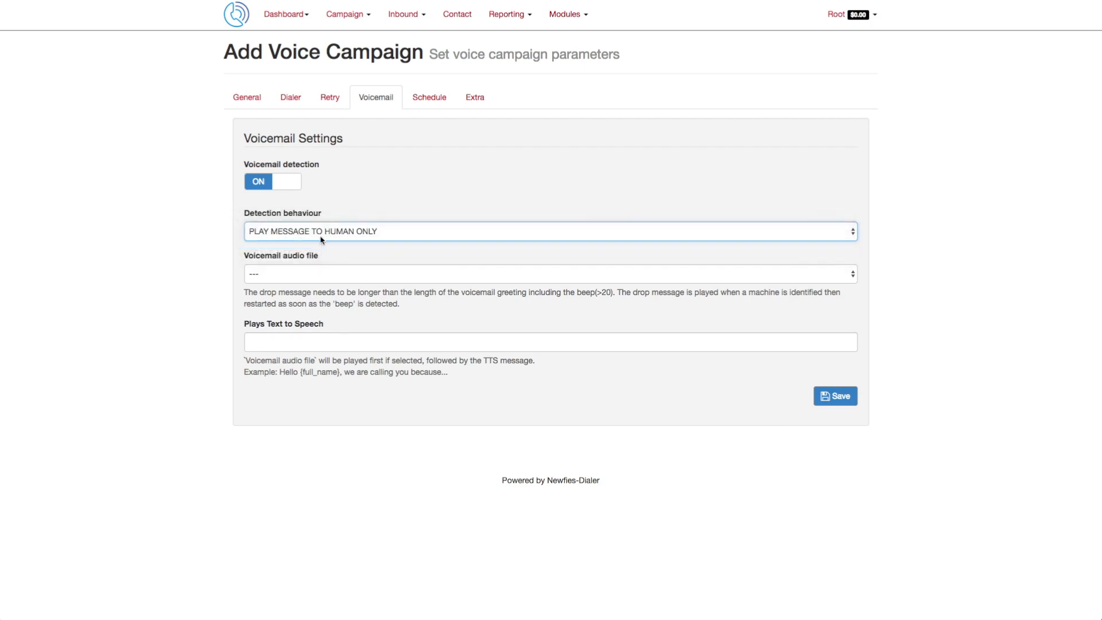
Step: In the schedule settings, turn off calling on Saturday and Sunday
{"action": "left_click", "coordinate": [430, 99]}
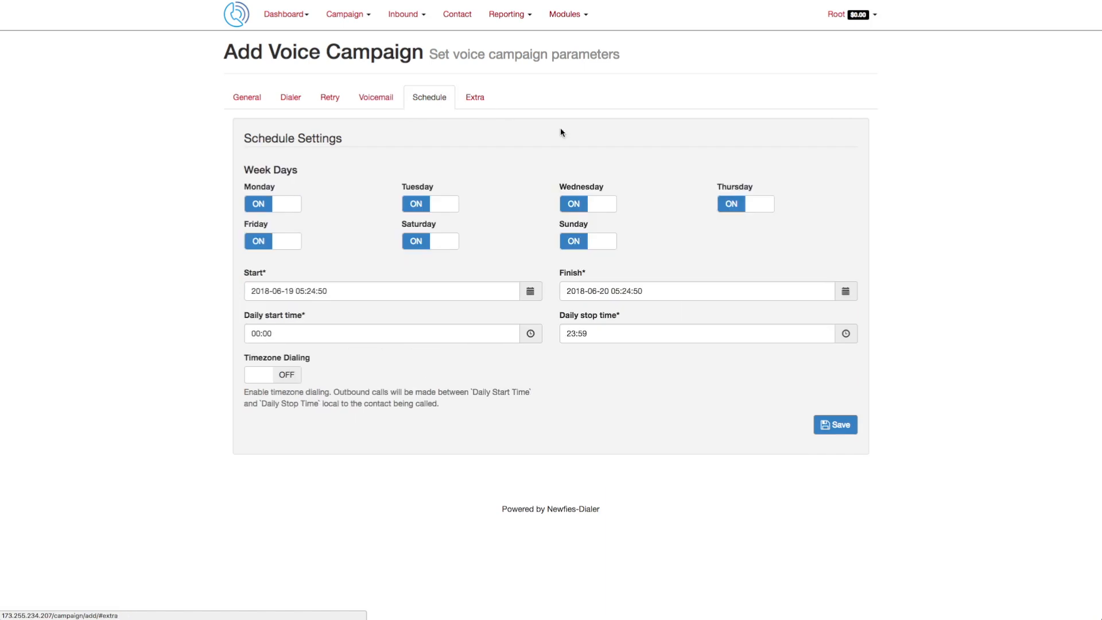
{"action": "left_click", "coordinate": [574, 241]}
{"action": "left_click", "coordinate": [417, 244]}
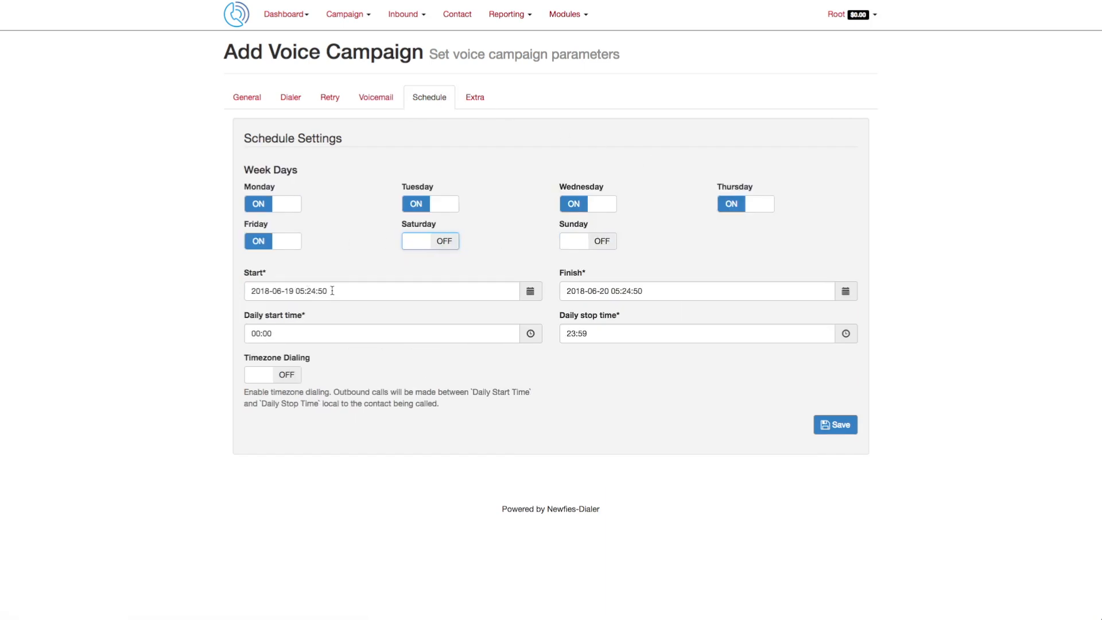
Step: Set the daily start time to 09:00
{"action": "left_click", "coordinate": [633, 291]}
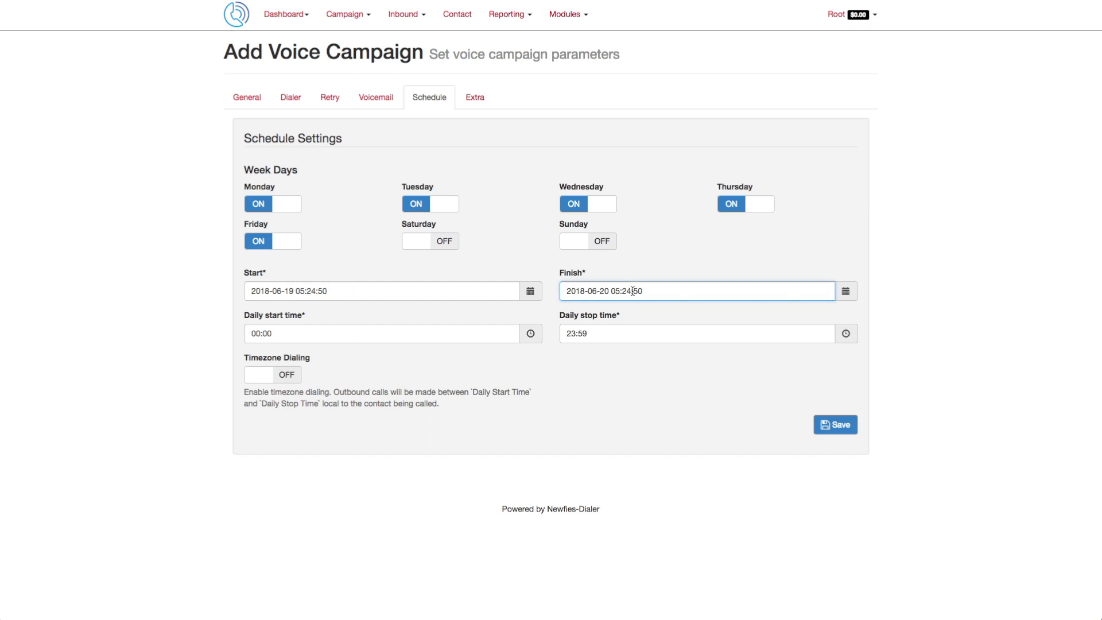
{"action": "left_click", "coordinate": [275, 333]}
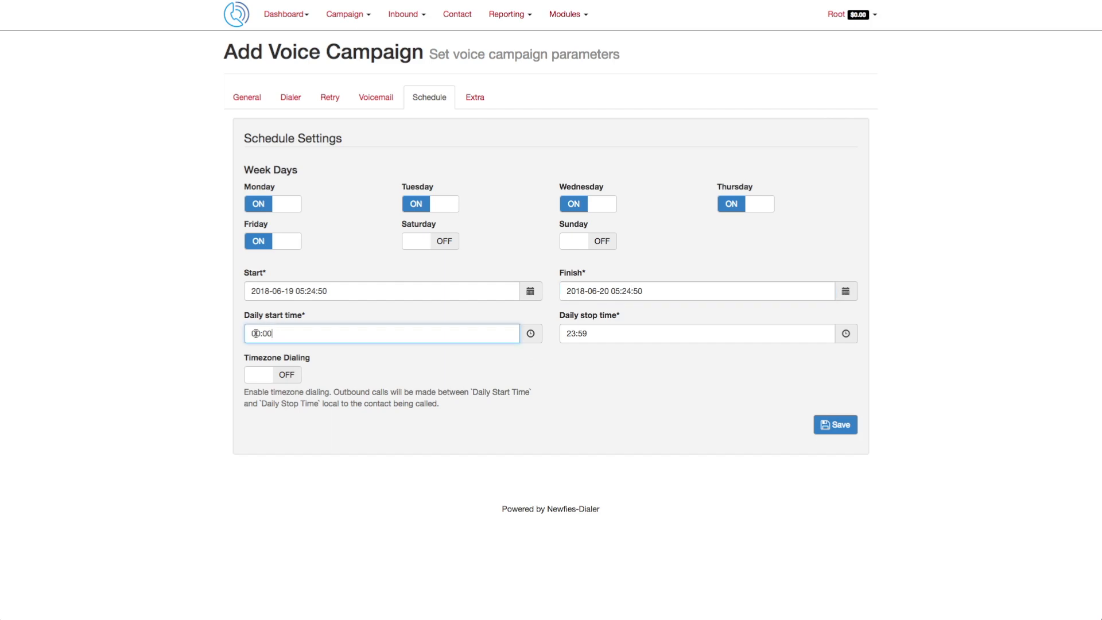
{"action": "left_click", "coordinate": [530, 334]}
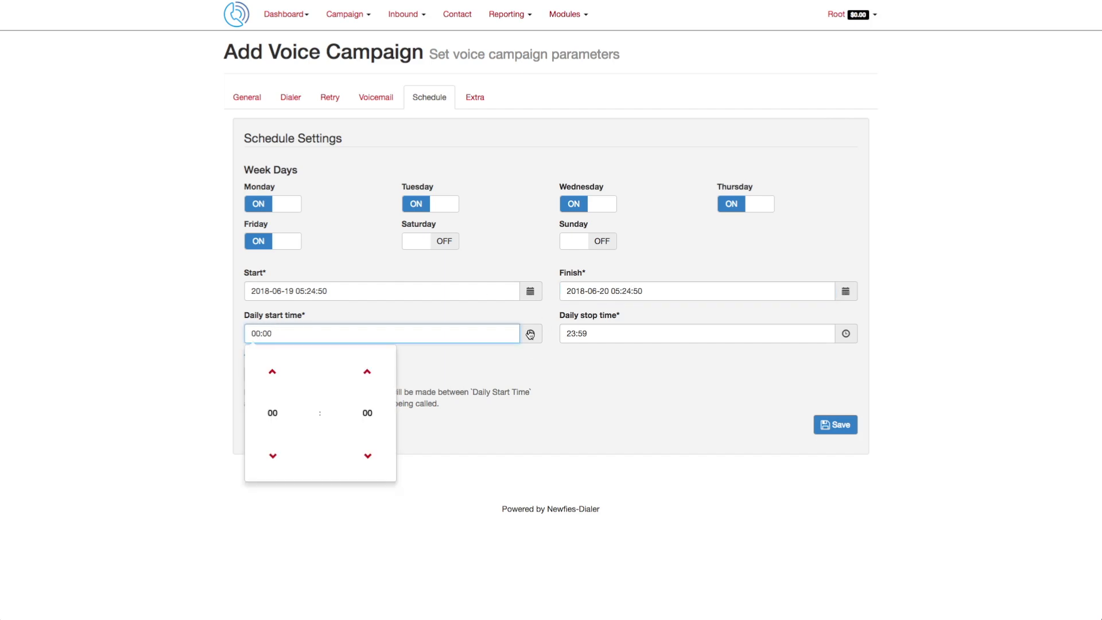
{"action": "left_click", "coordinate": [273, 413]}
{"action": "left_click", "coordinate": [307, 400]}
Step: Set the daily stop time to 20:00 and turn on timezone dialing
{"action": "left_click", "coordinate": [583, 334]}
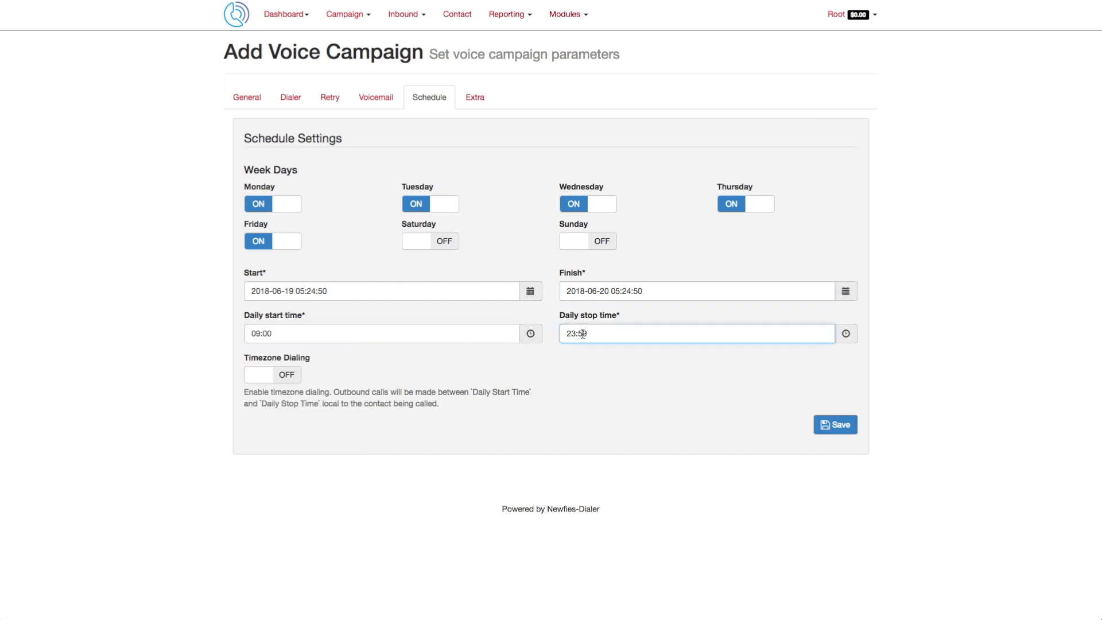
{"action": "left_click", "coordinate": [846, 334]}
{"action": "left_click", "coordinate": [587, 413]}
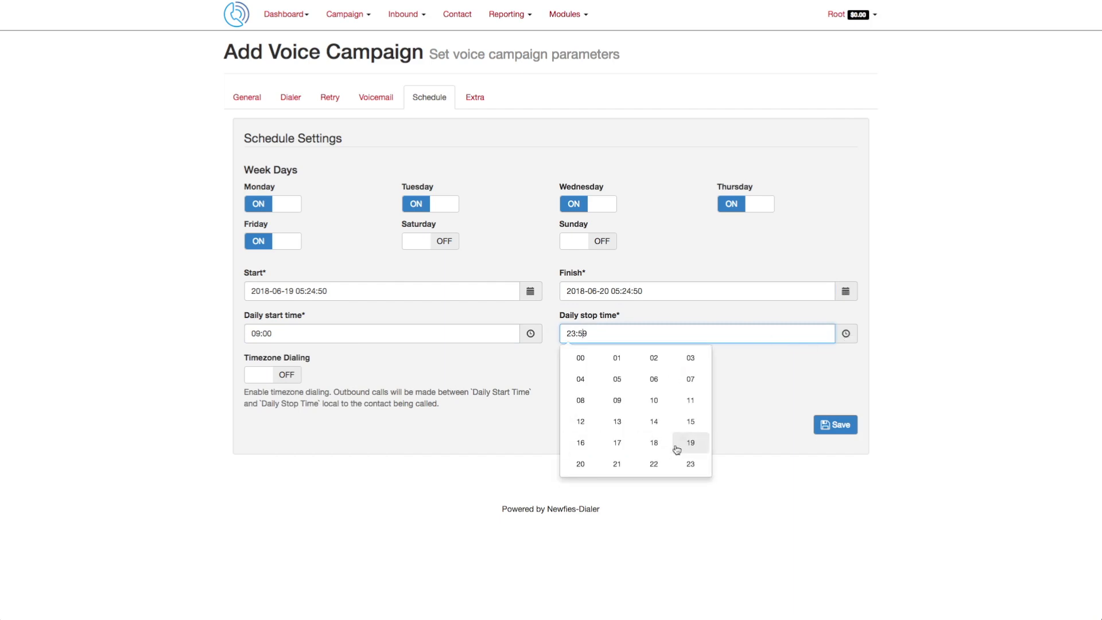
{"action": "left_click", "coordinate": [581, 464]}
{"action": "left_click", "coordinate": [680, 411]}
{"action": "left_click", "coordinate": [580, 365]}
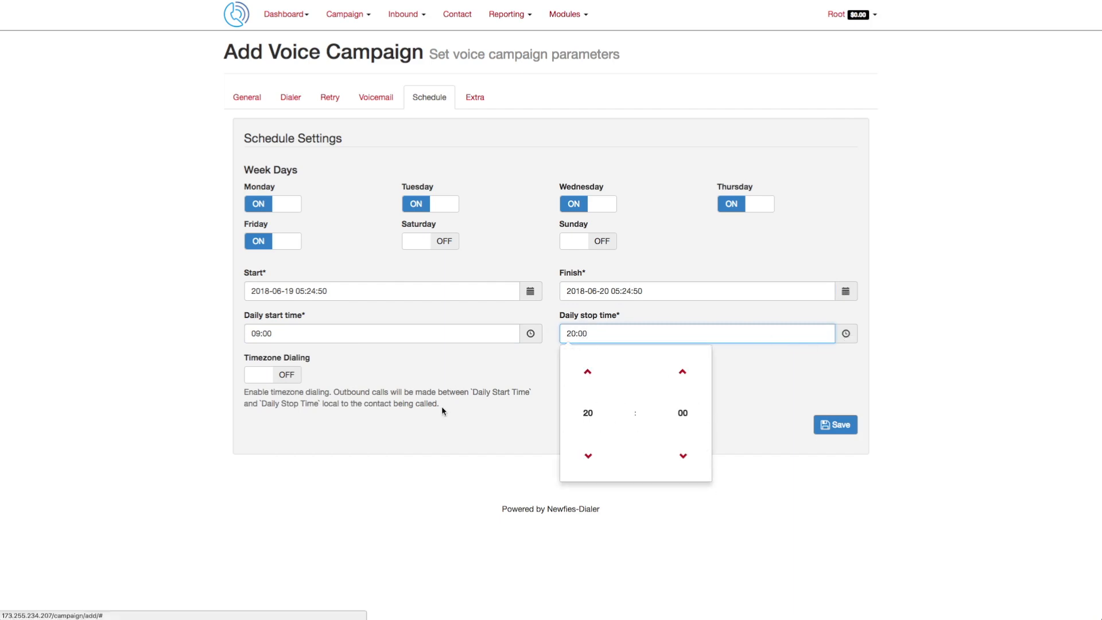
{"action": "left_click", "coordinate": [354, 384]}
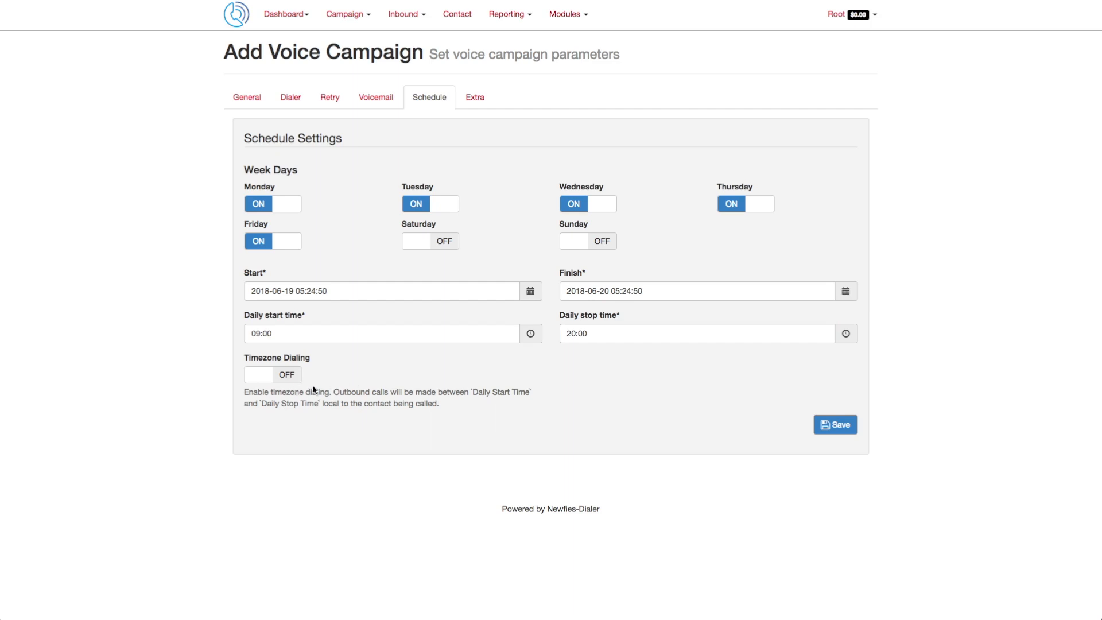
{"action": "left_click", "coordinate": [291, 378]}
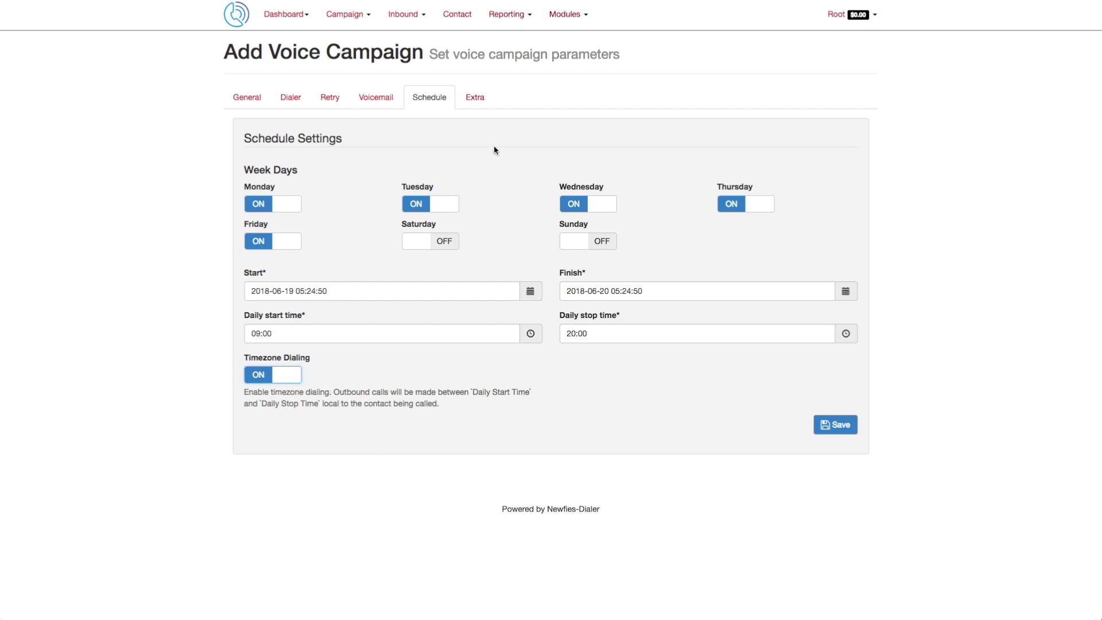
Step: In the extra settings, turn on Record b-leg, keeping the other extra values
{"action": "left_click", "coordinate": [468, 102]}
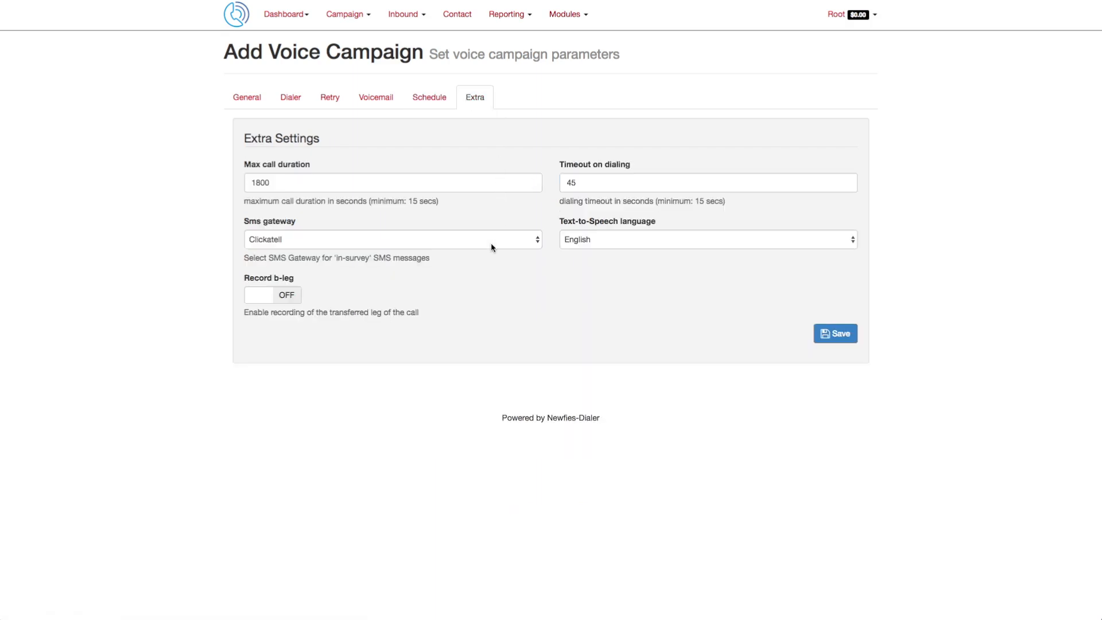
{"action": "left_click", "coordinate": [289, 185]}
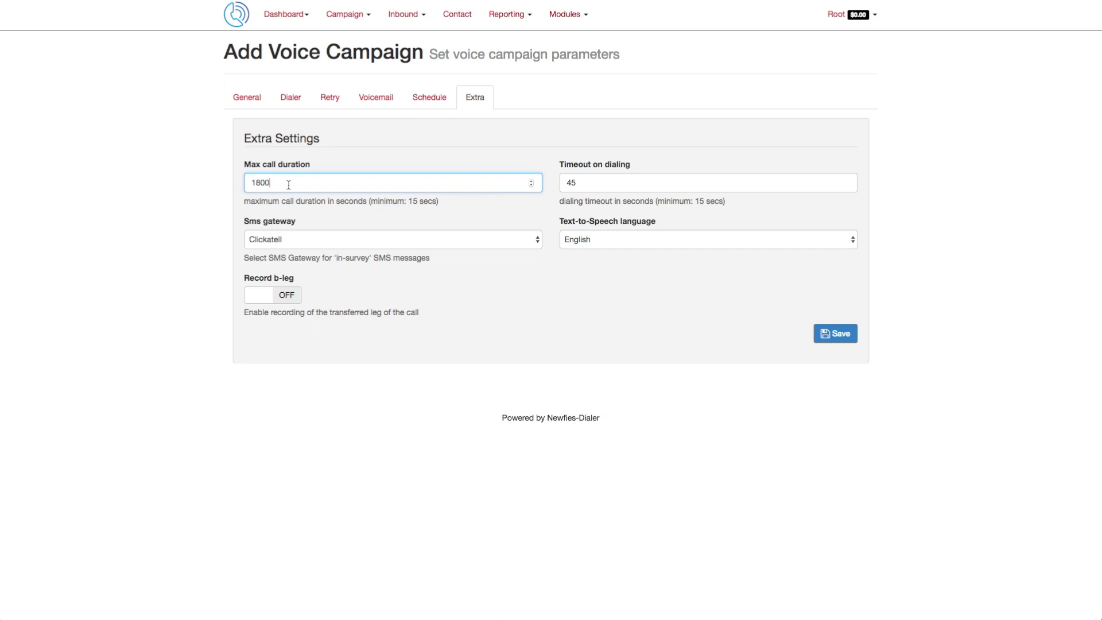
{"action": "left_click", "coordinate": [600, 181]}
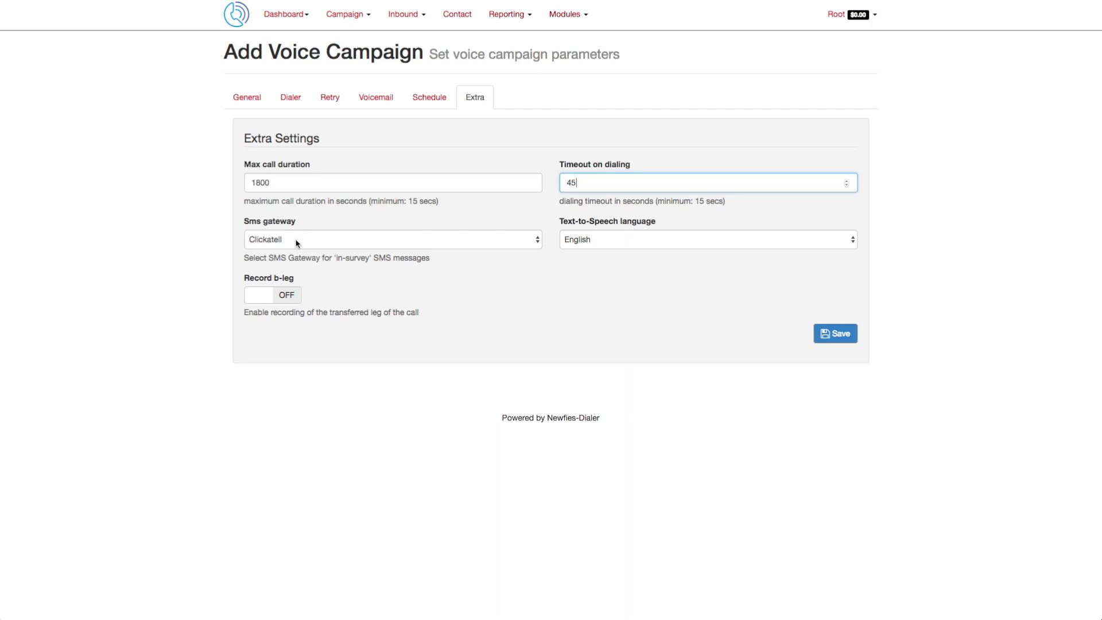
{"action": "left_click", "coordinate": [614, 242]}
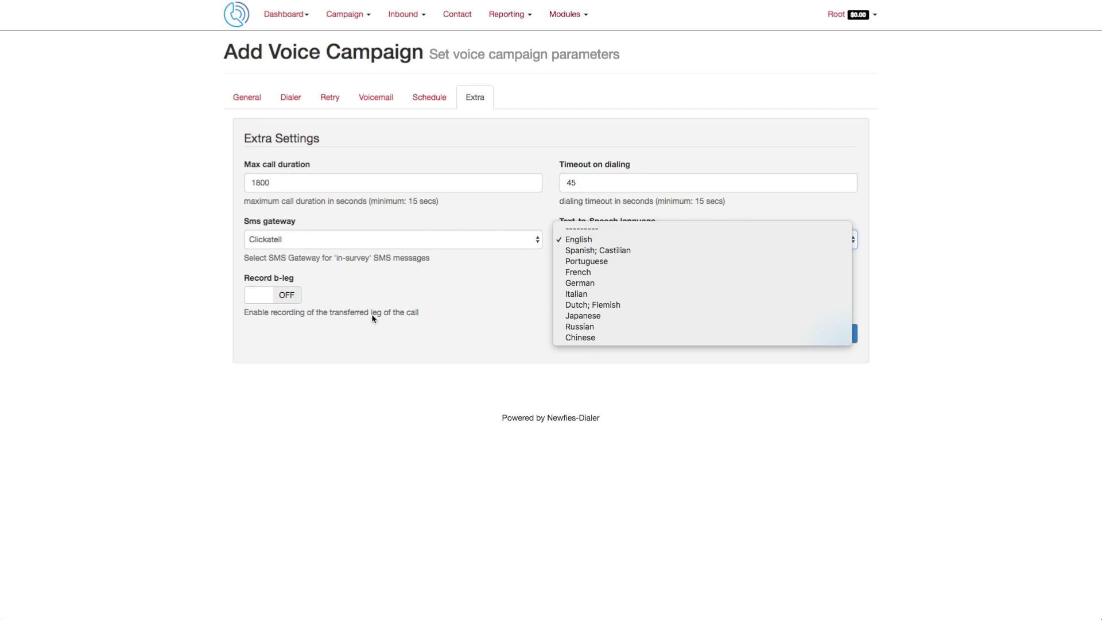
{"action": "left_click", "coordinate": [287, 300]}
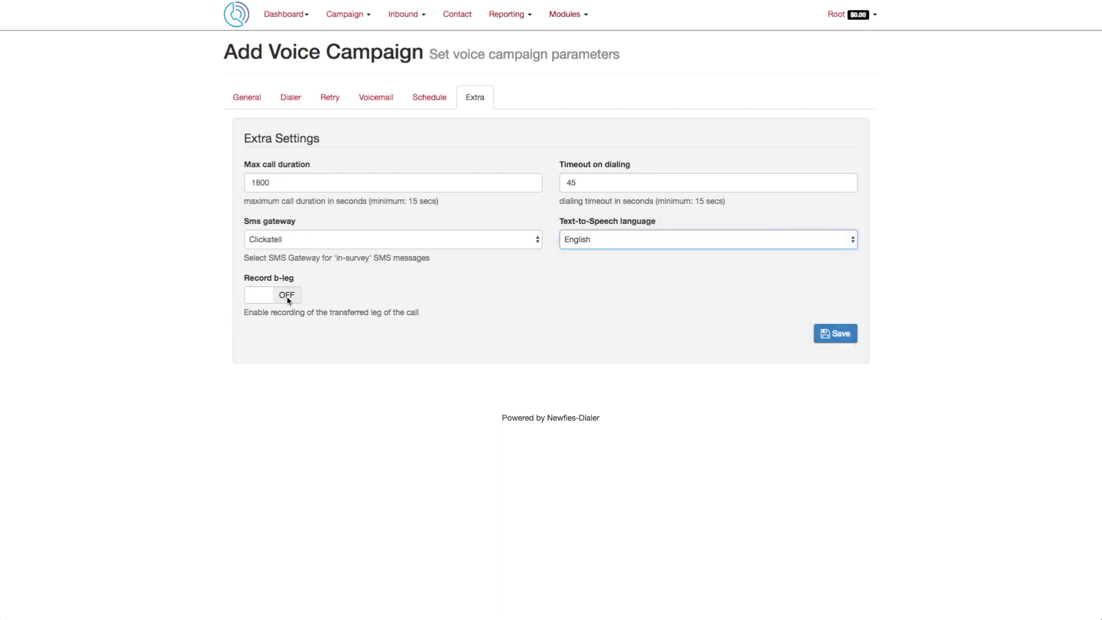
{"action": "left_click", "coordinate": [288, 301]}
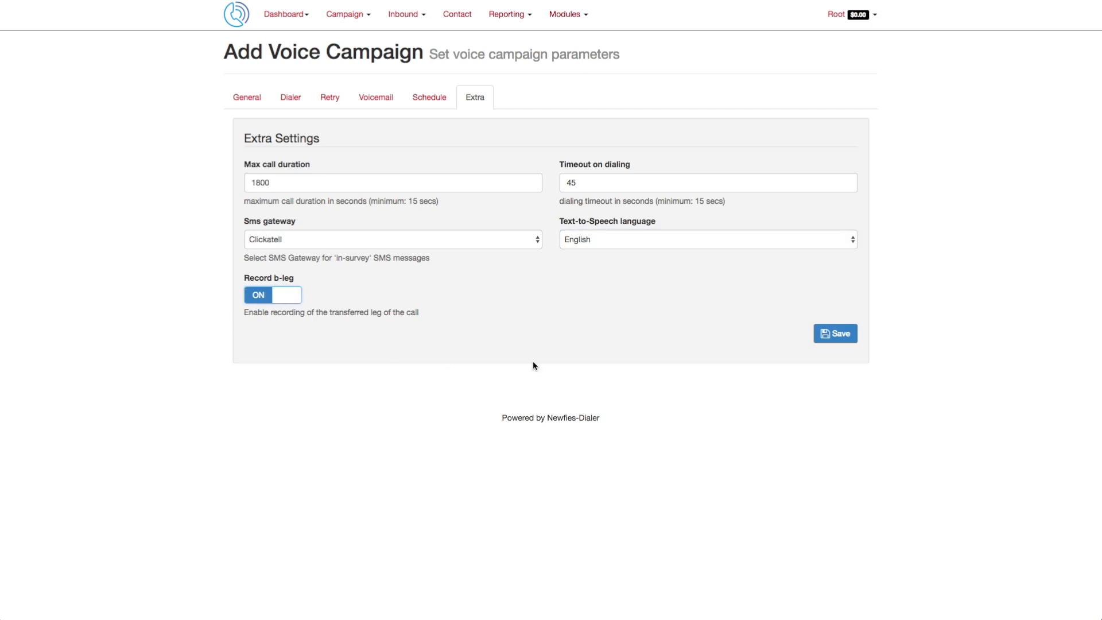
Step: Save the new campaign and start it from the voice campaign list
{"action": "left_click", "coordinate": [844, 335]}
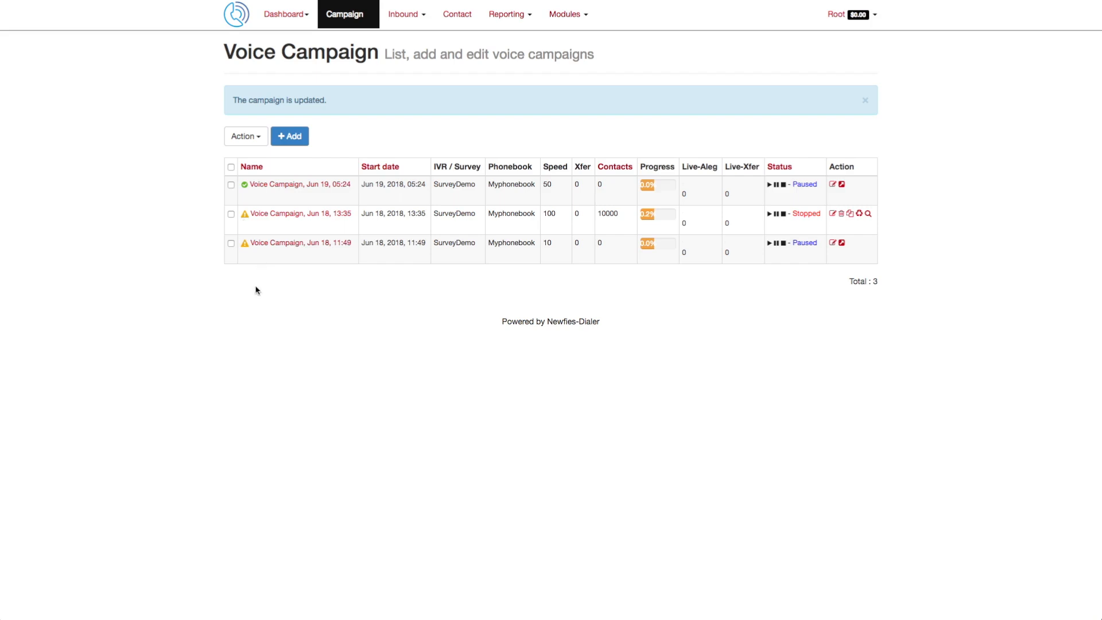
{"action": "left_click", "coordinate": [770, 185]}
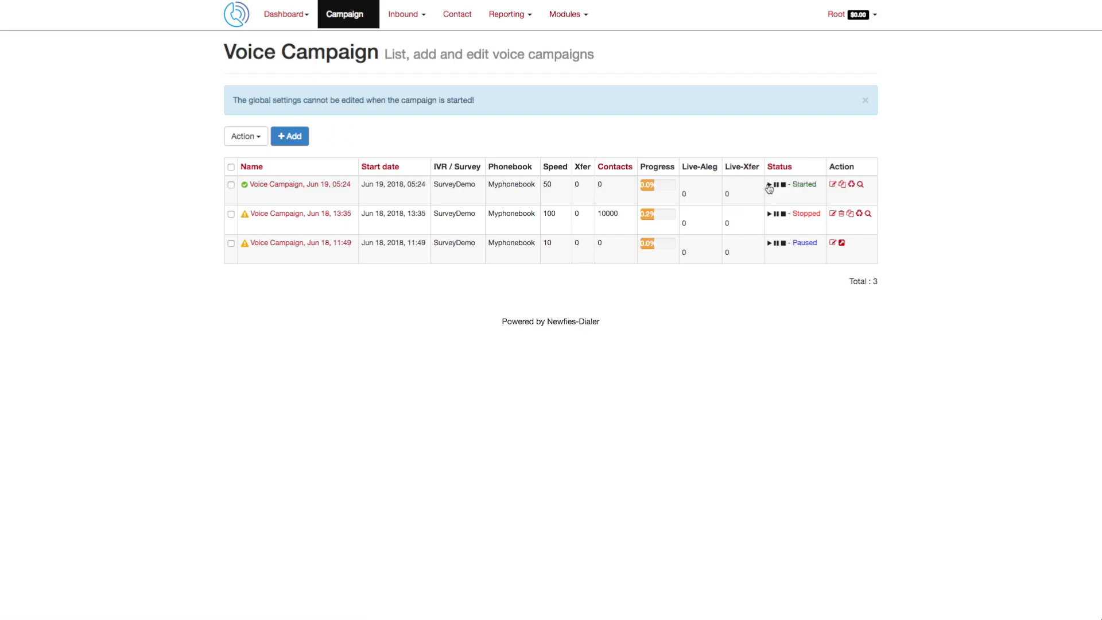